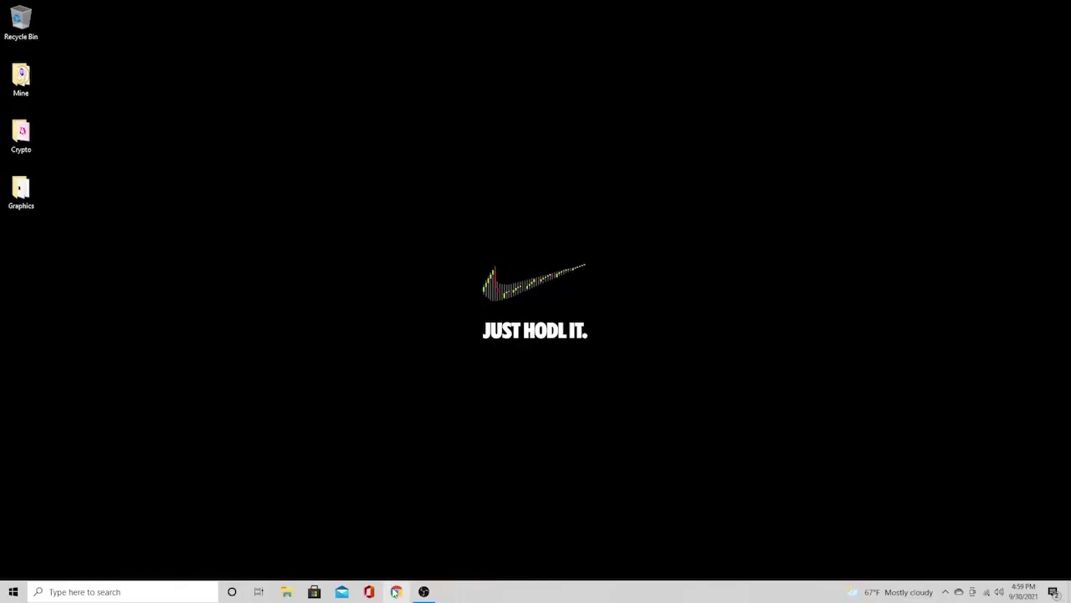
Step: Open Chrome and load the device admin page at 34.34.34.34
click(396, 591)
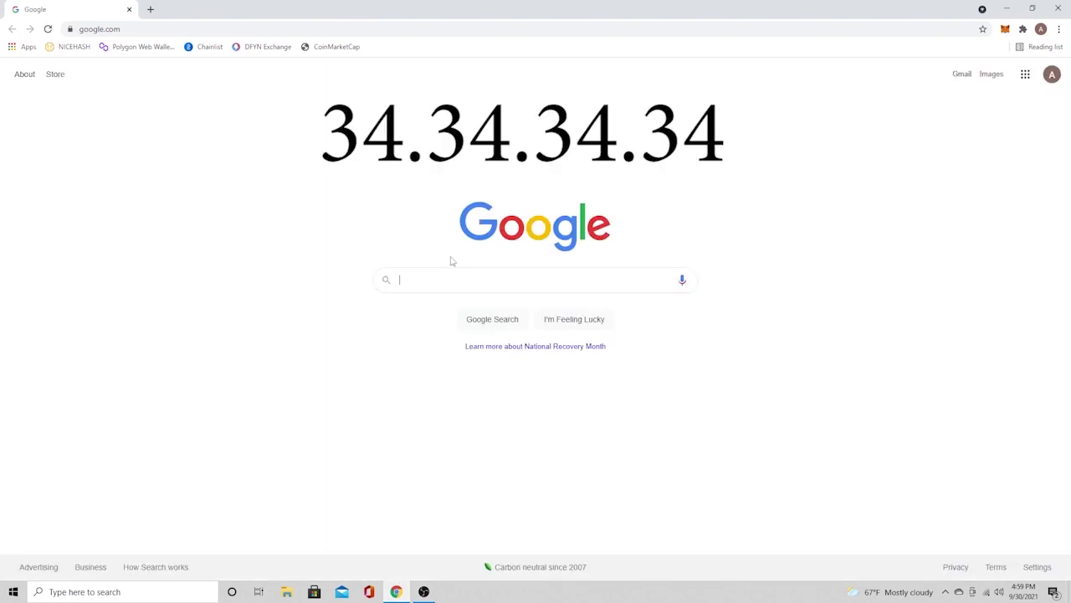
click(483, 28)
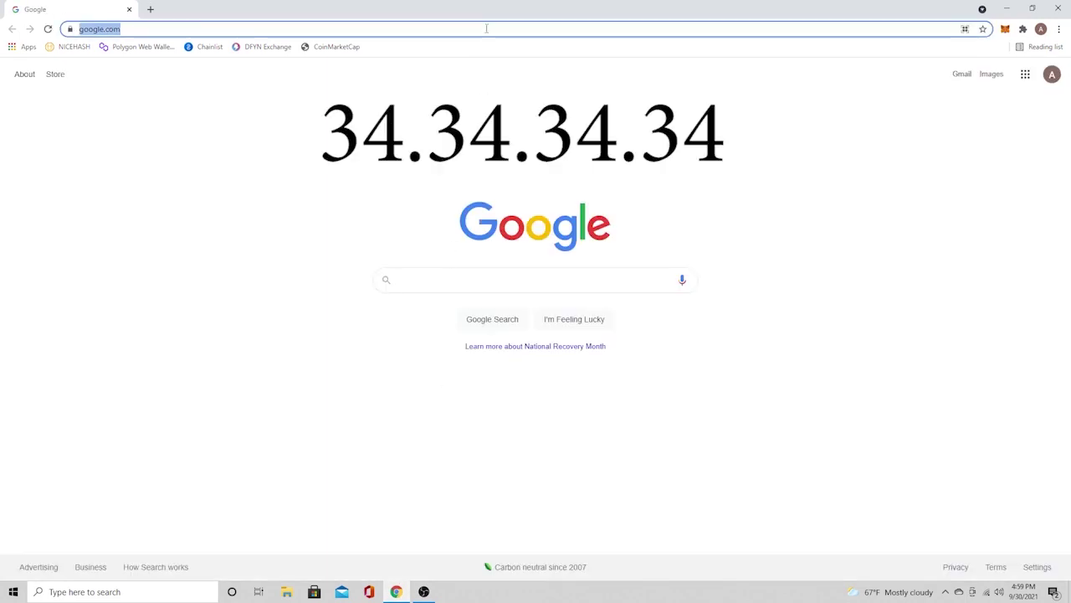
text(34.)
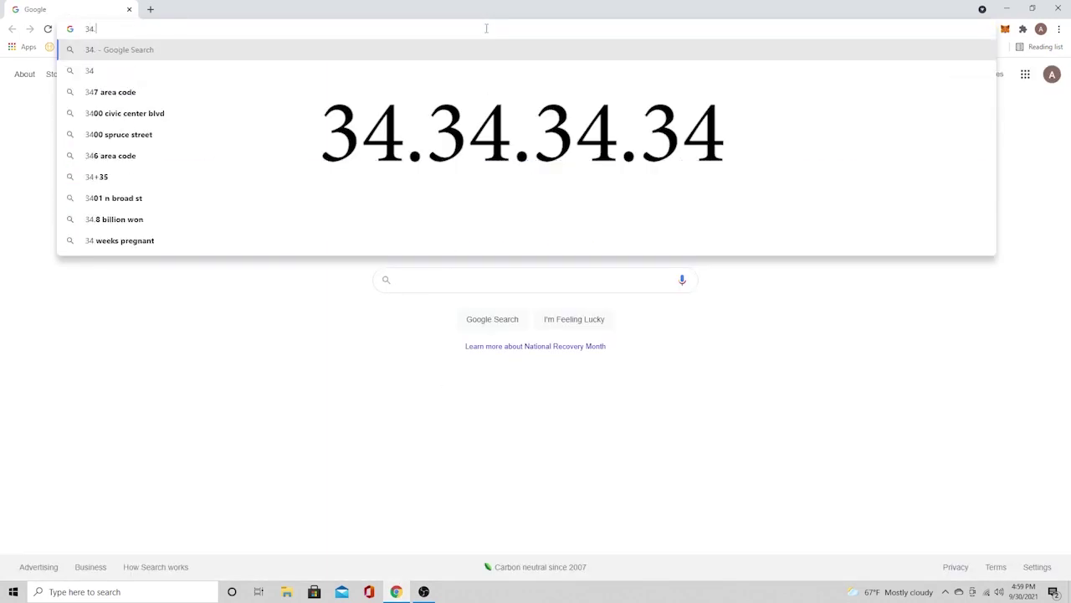
text(34.34)
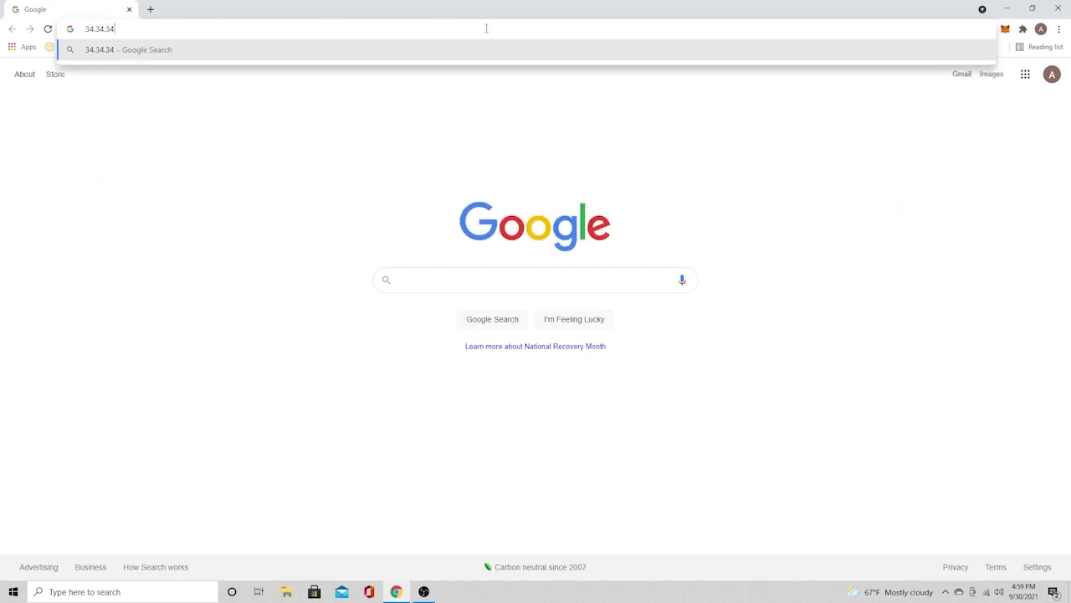
text(.34)
key(Return)
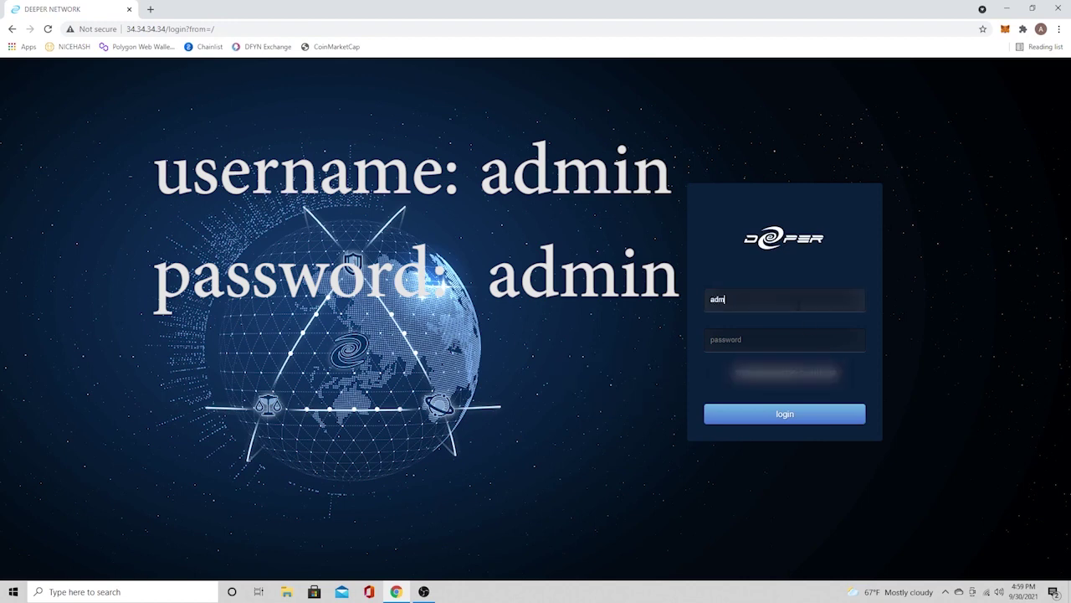
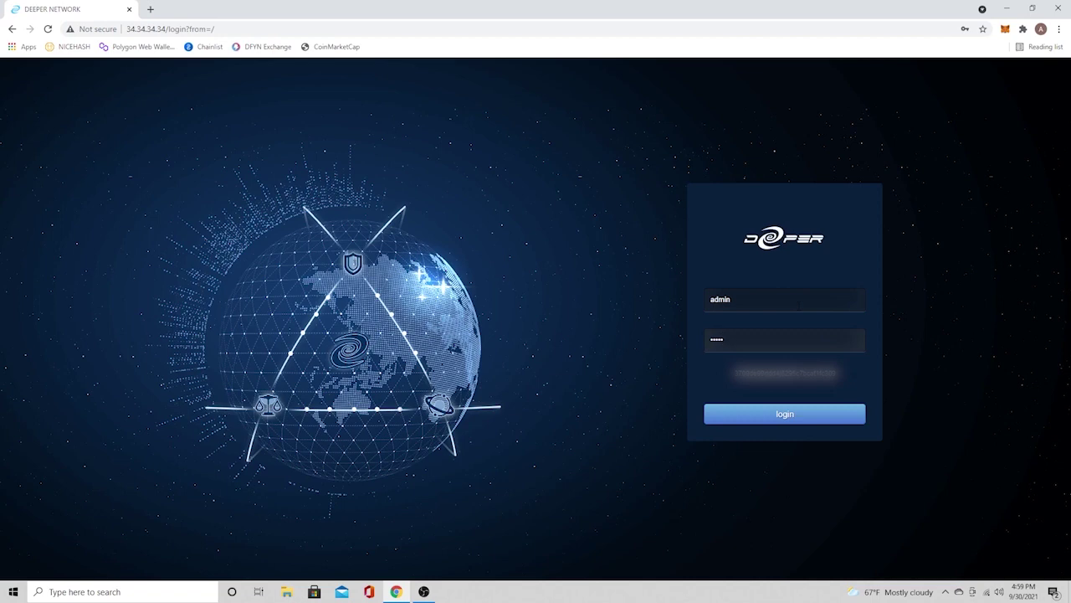
Step: Log in with the default admin credentials and dismiss the password warning
key(Return)
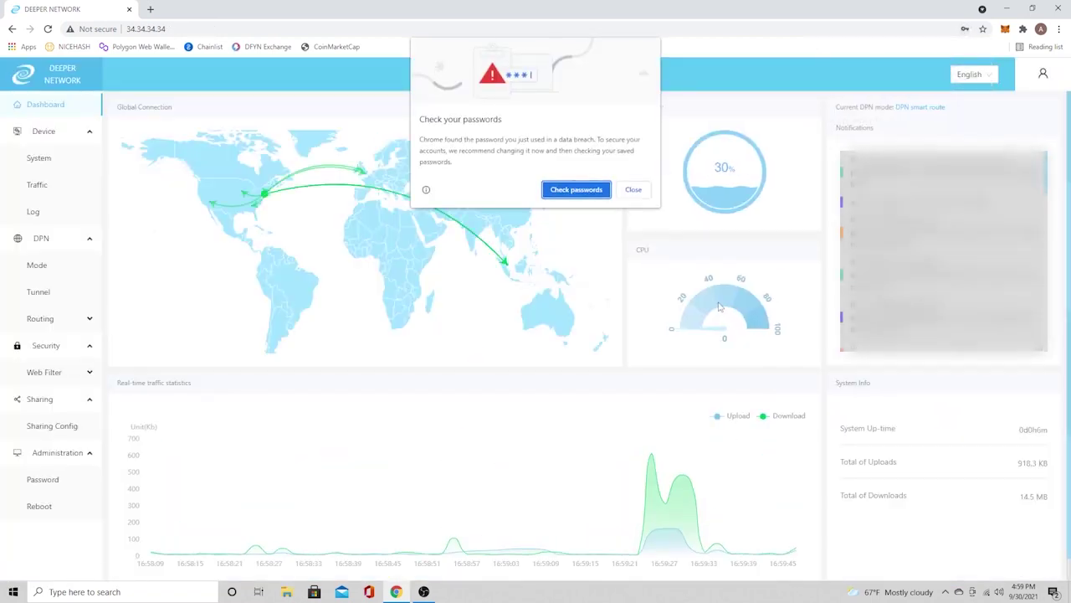
click(634, 190)
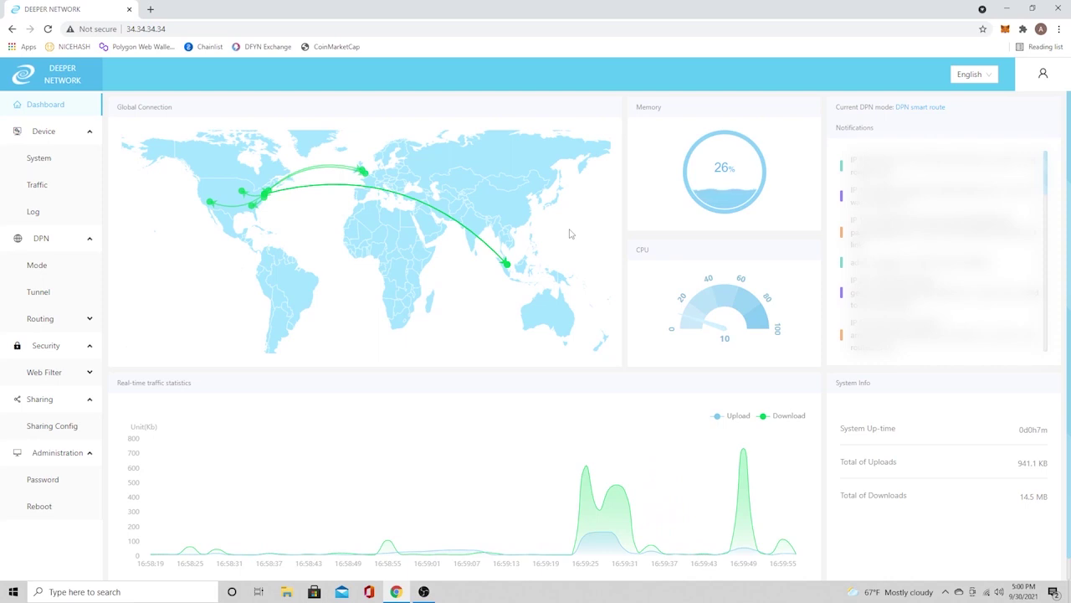
Step: Load device.deeper.network in a new browser tab
click(151, 10)
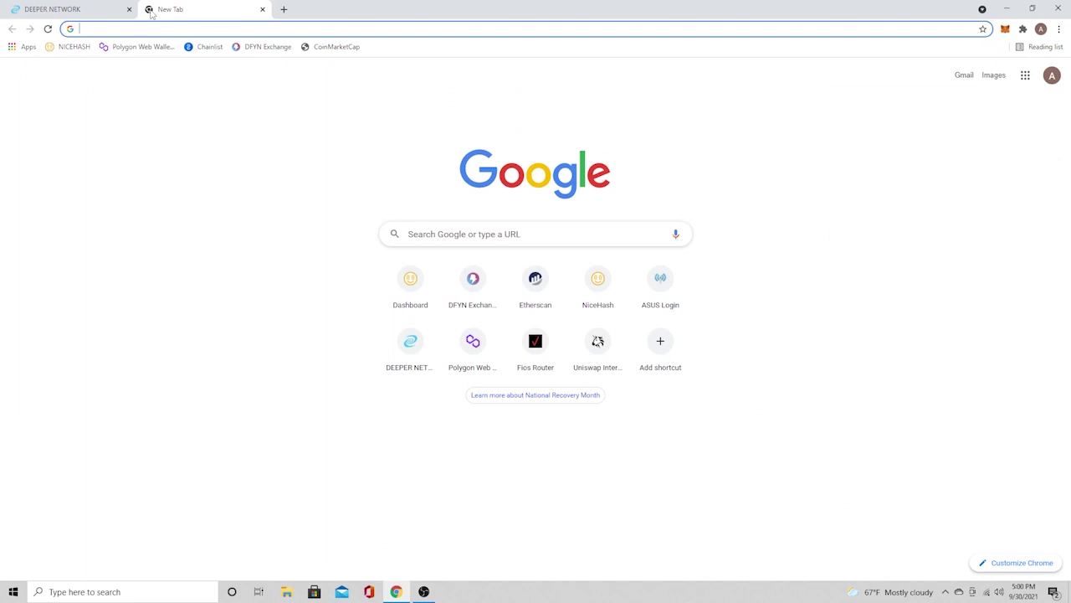
click(213, 29)
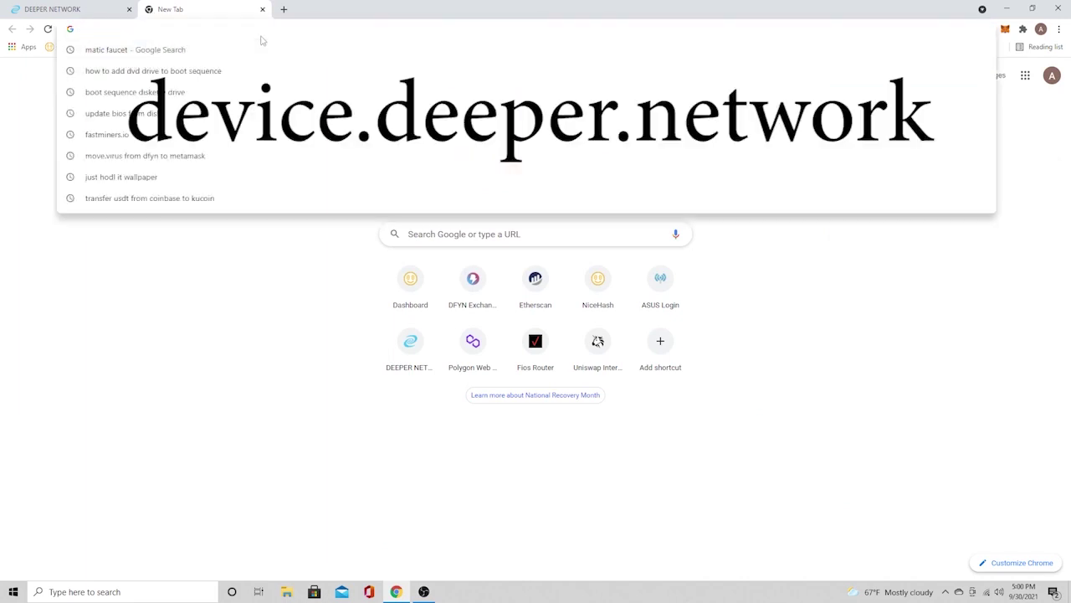
text(device.)
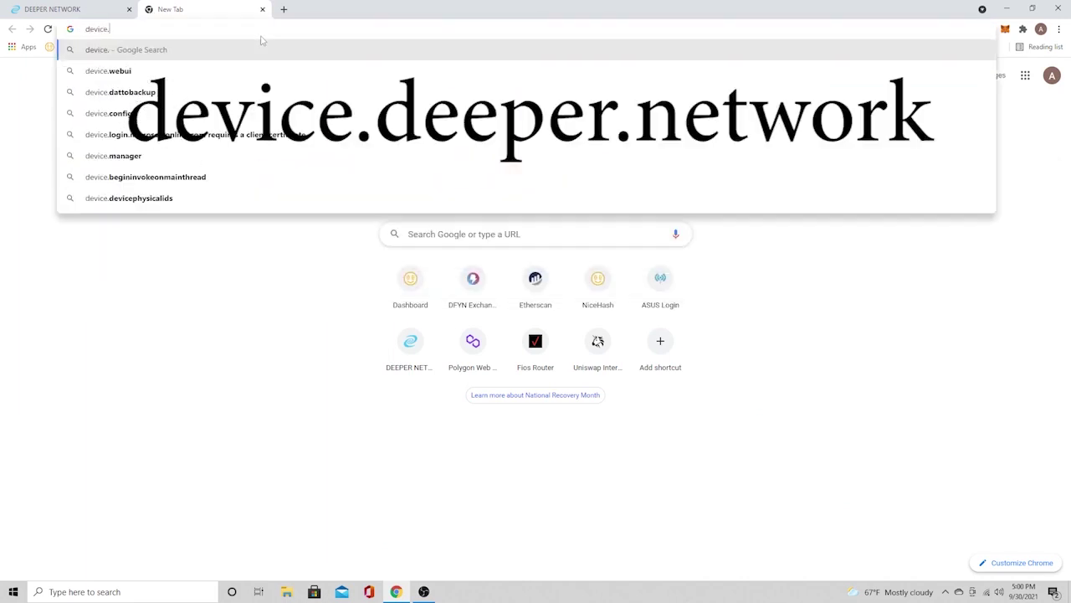
text(deeper.network)
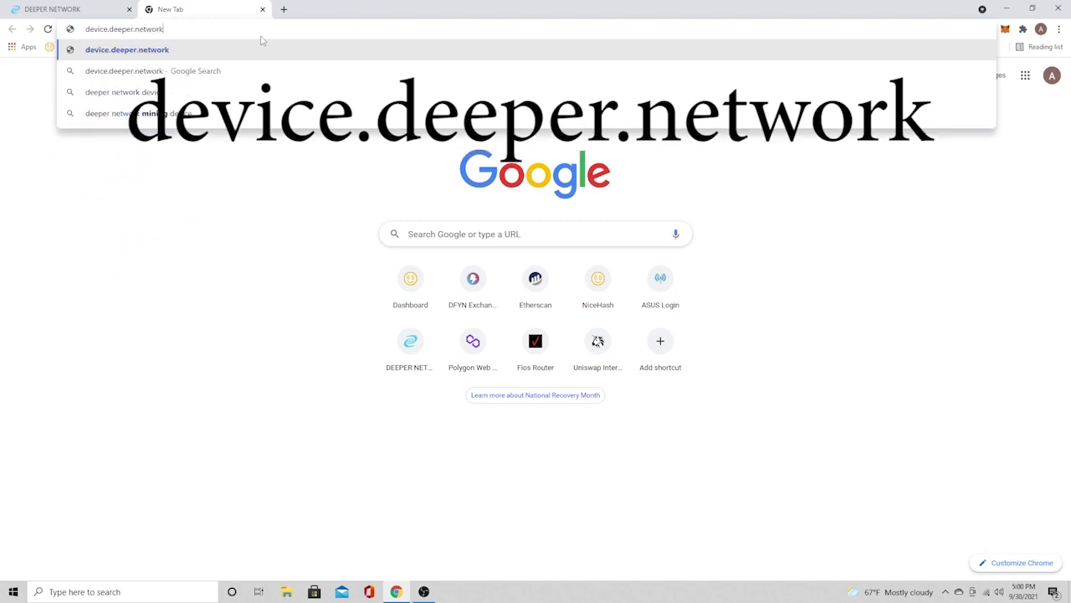
key(Return)
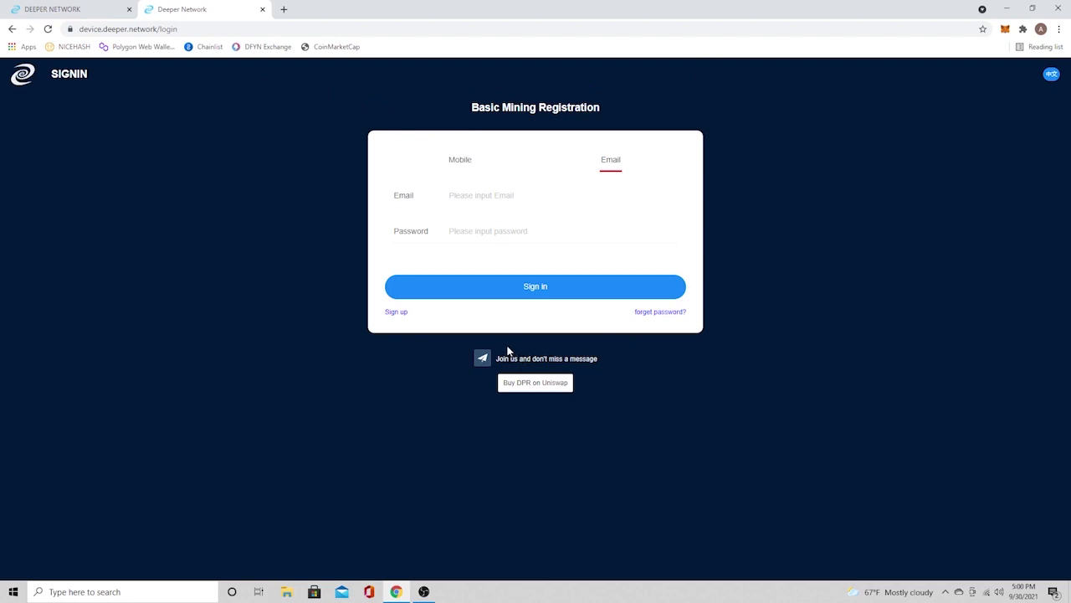
Step: Choose Email sign-up and enter the registration email address
click(407, 318)
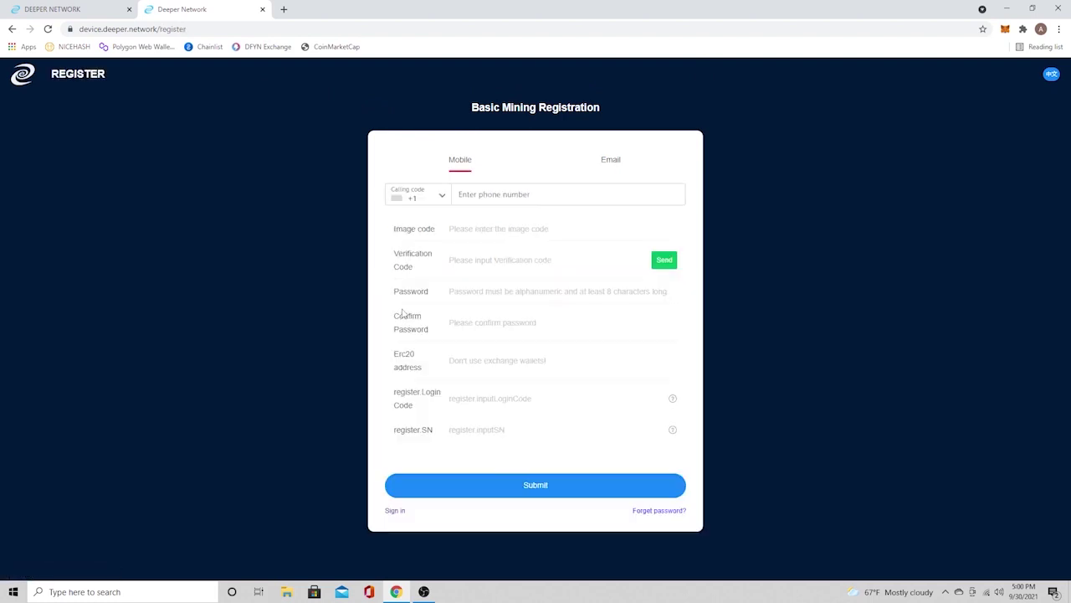
click(610, 160)
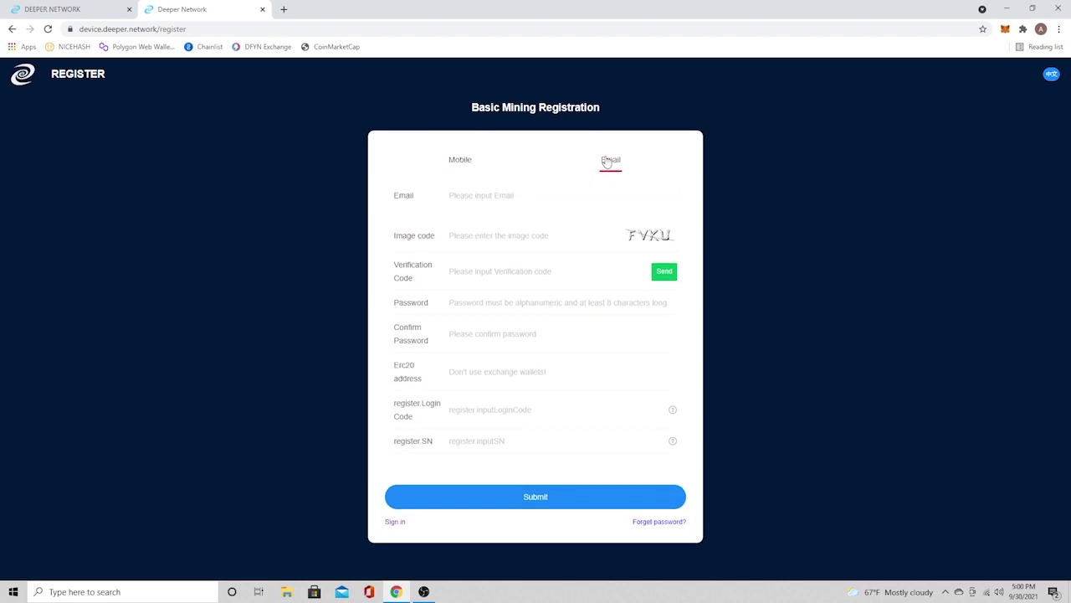
click(501, 199)
text(FVKU)
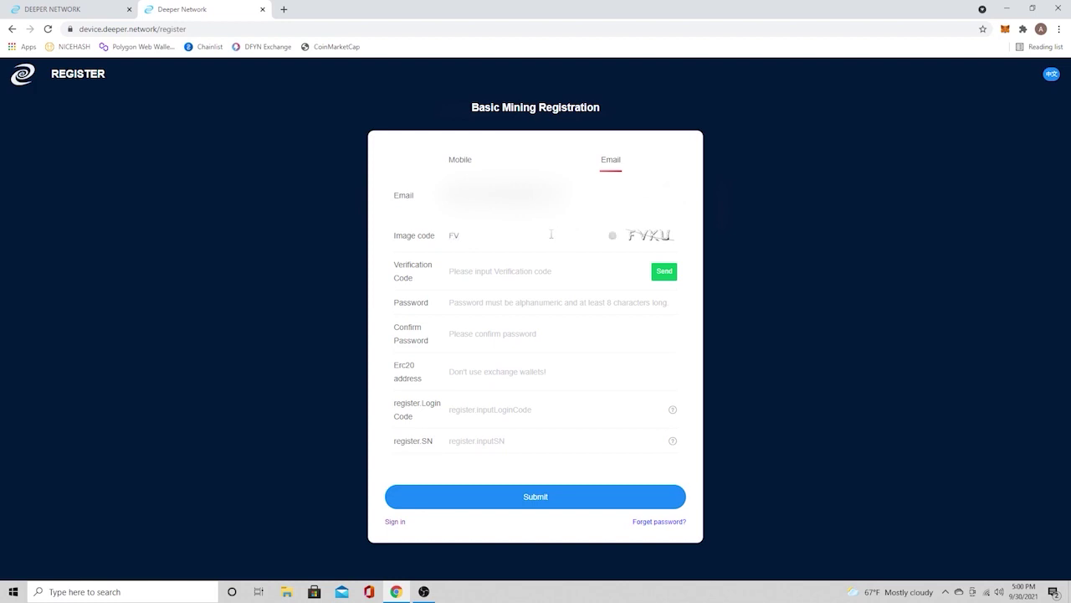
Step: Request the emailed verification code, enter it, and fill in the account password
click(663, 271)
click(477, 269)
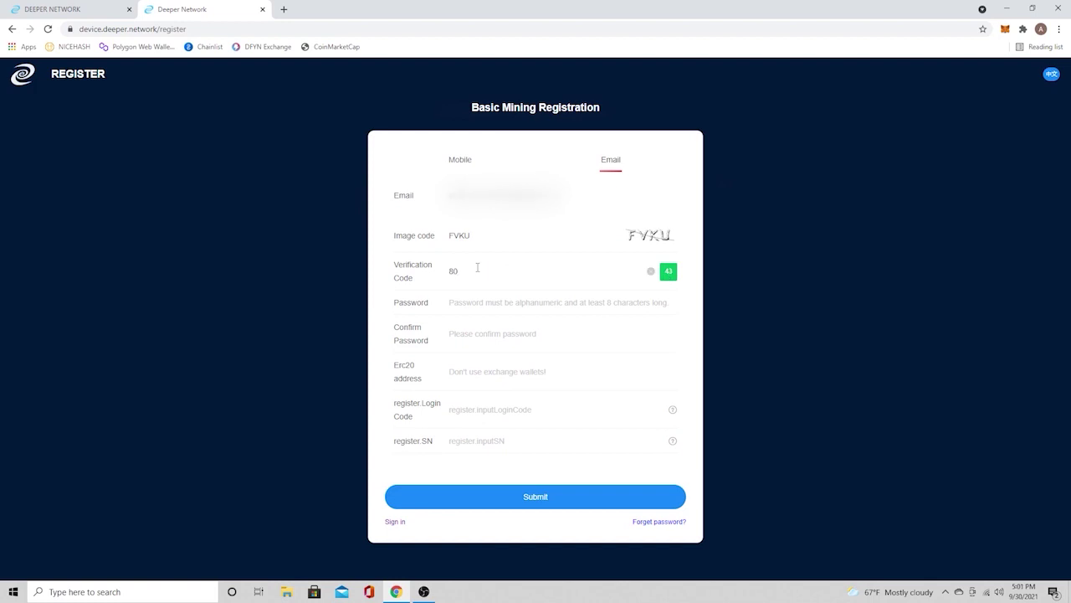
click(475, 299)
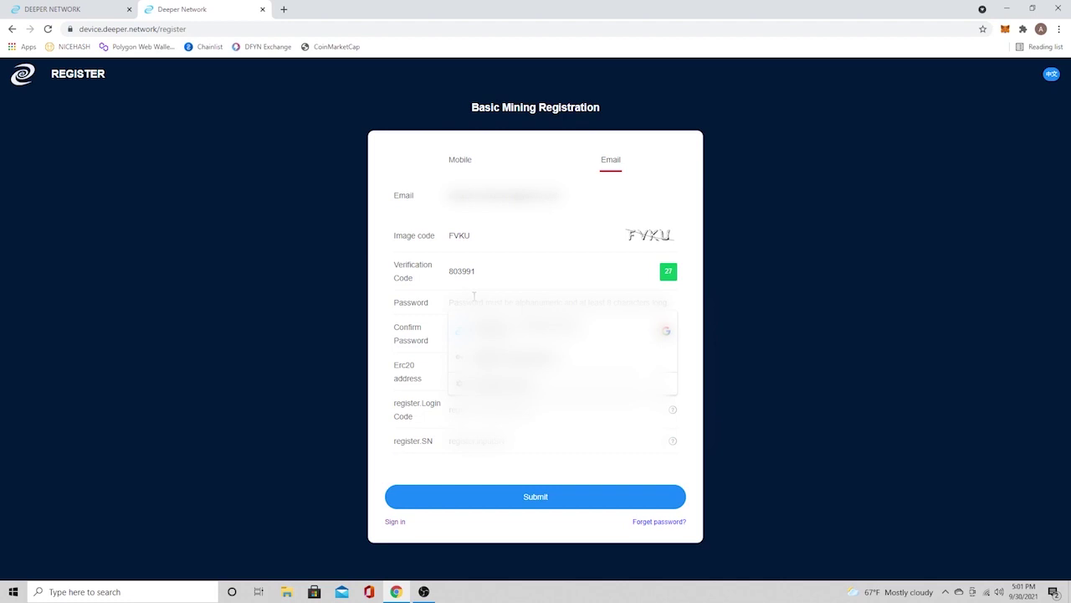
text(a)
Step: Unlock MetaMask with the wallet password and switch to Ethereum Mainnet
click(1005, 29)
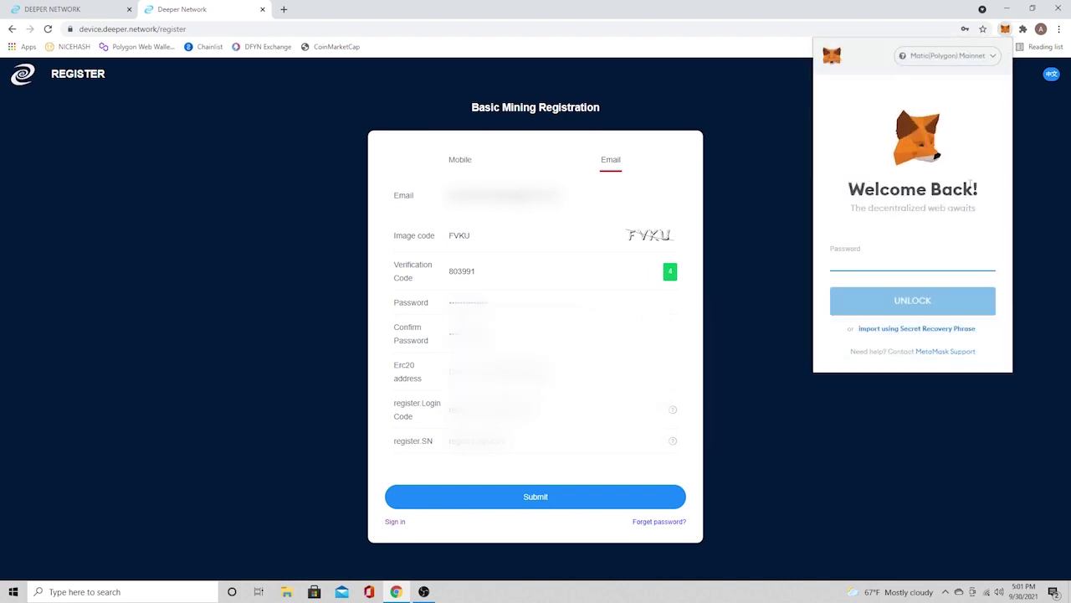
text(*******)
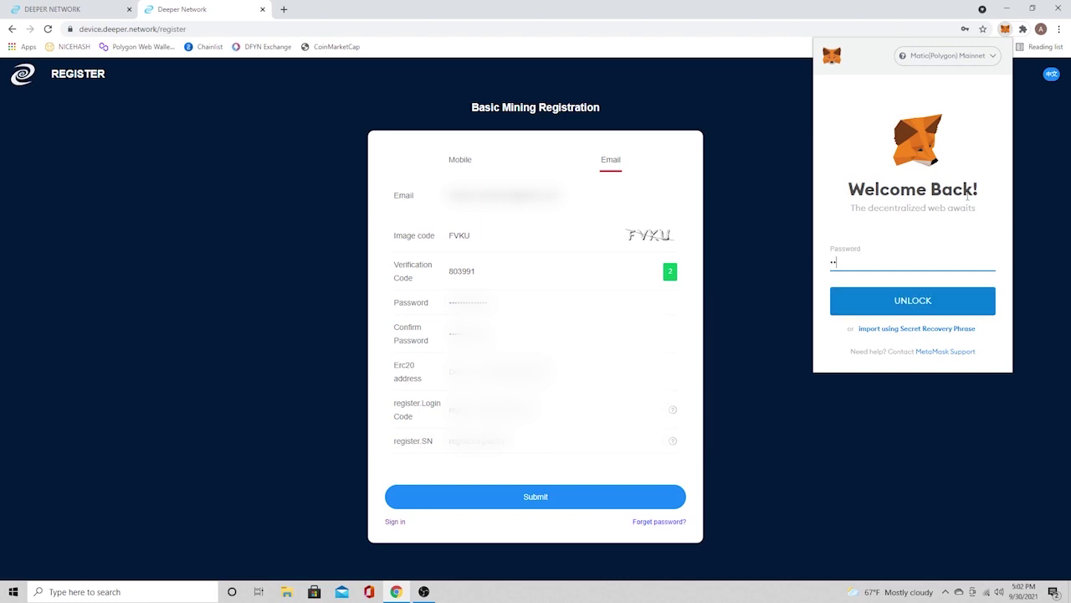
text(*******)
click(968, 301)
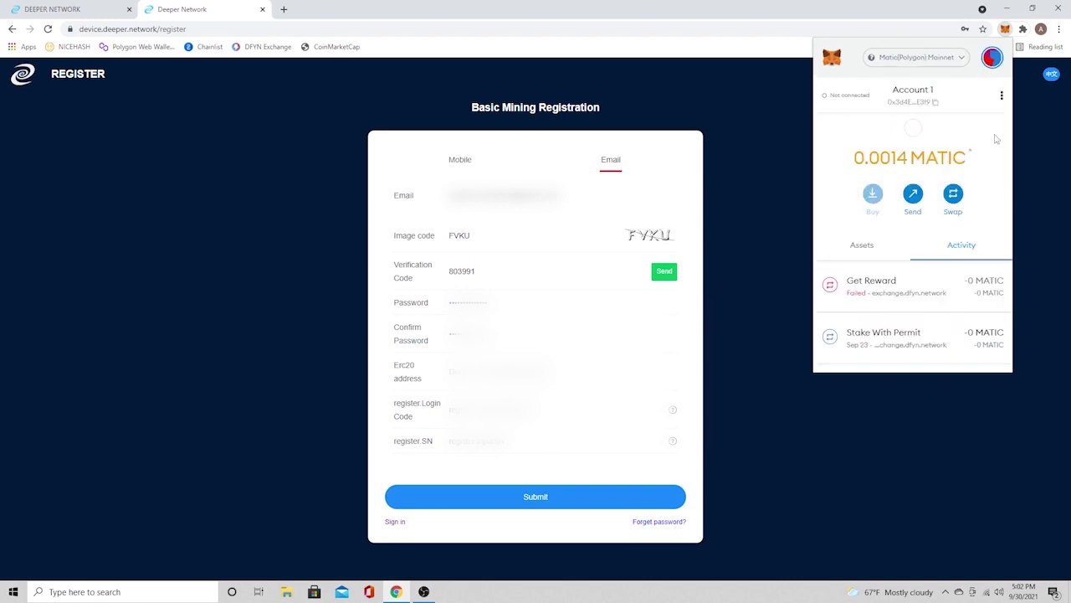
click(955, 61)
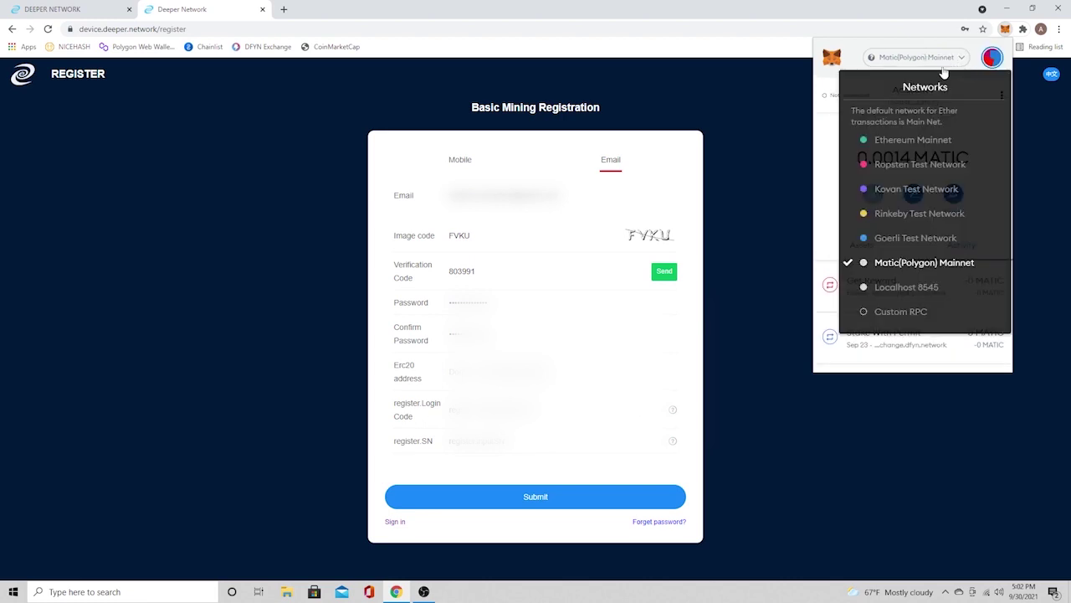
click(917, 146)
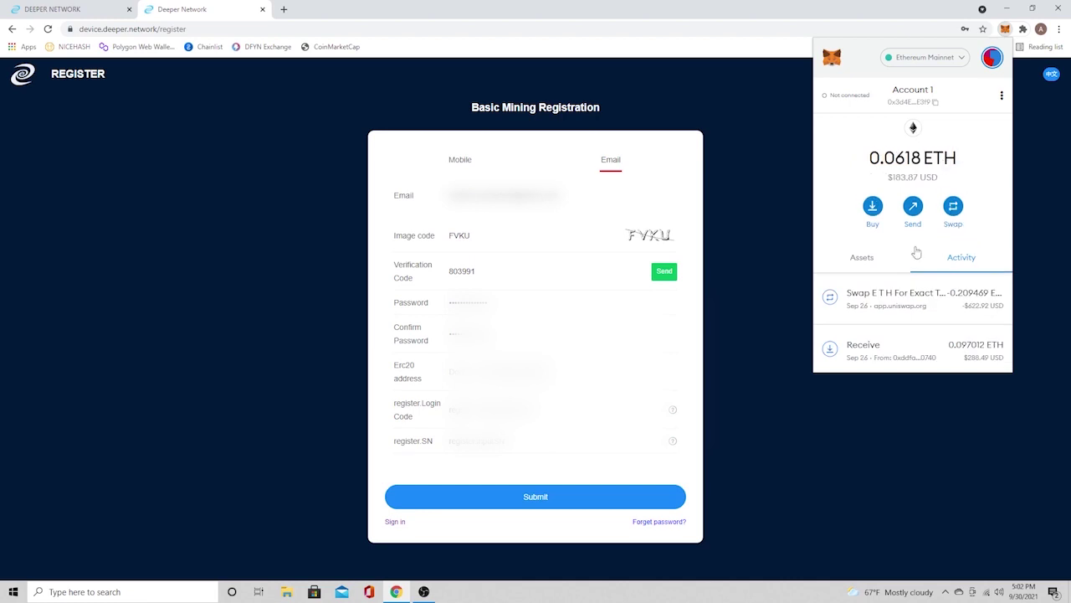
Step: Check the 6000 DPR balance among the assets and copy the Account 1 address
click(881, 253)
scroll(946, 245, down, 1)
scroll(952, 243, down, 1)
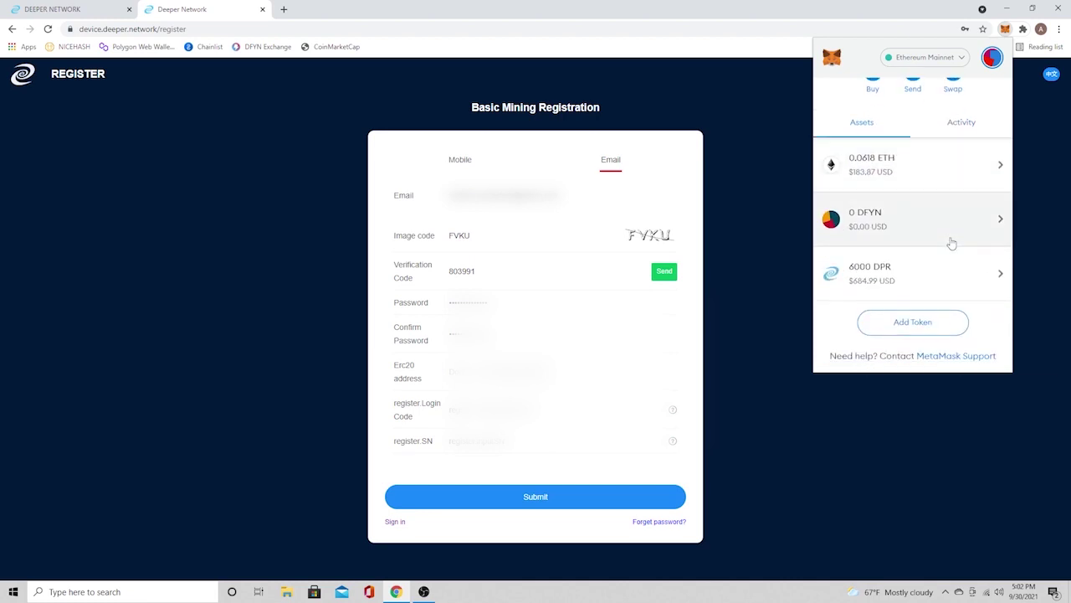
click(982, 273)
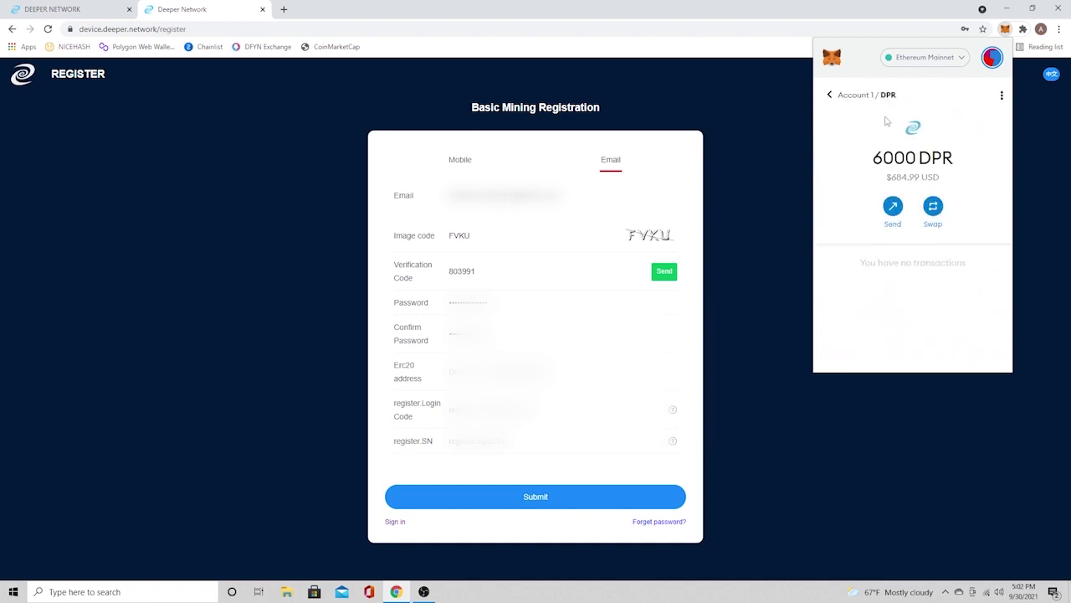
click(832, 97)
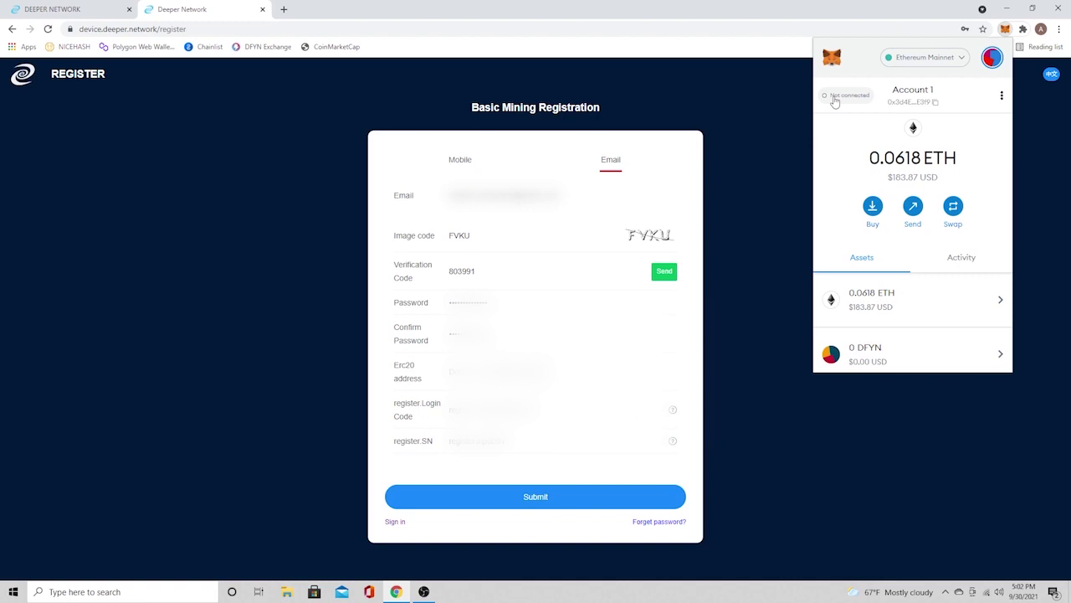
click(935, 102)
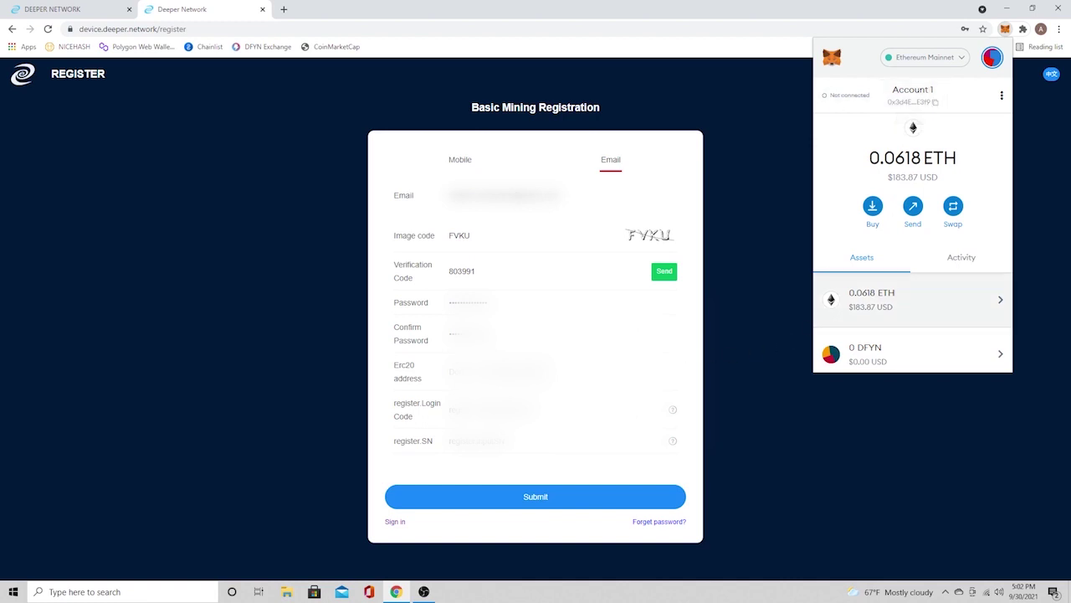
Step: Paste the wallet address into the ERC20 address field and log out of the device dashboard
key(Escape)
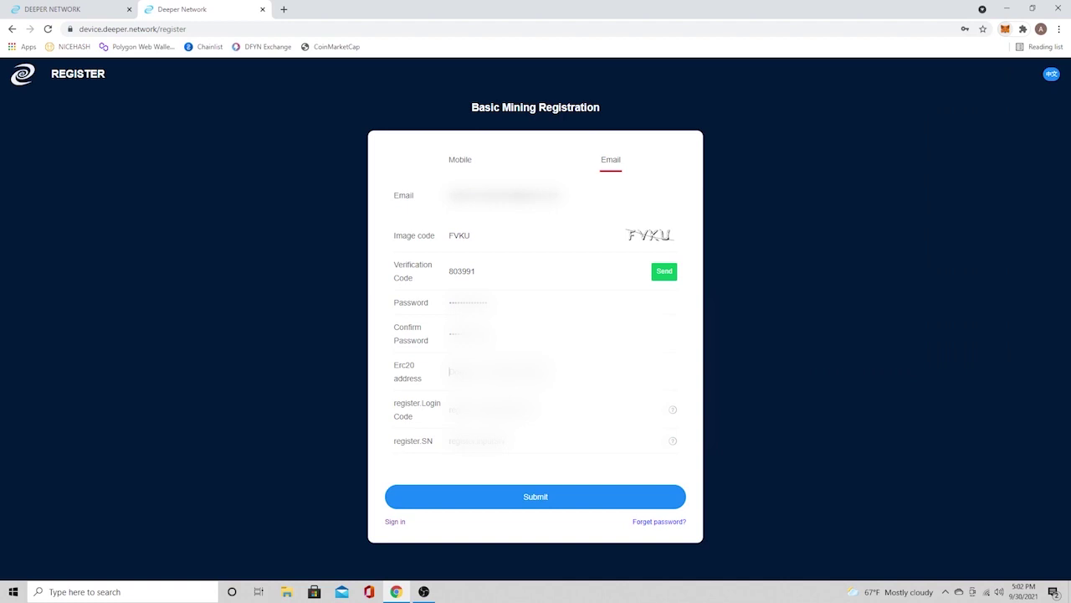
key(ctrl+v)
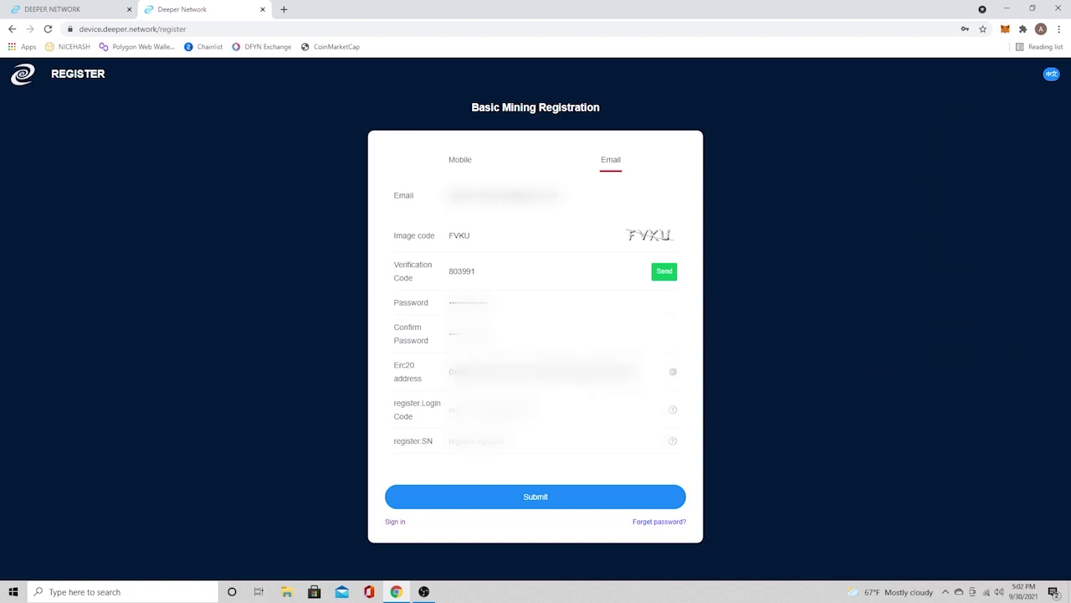
click(84, 9)
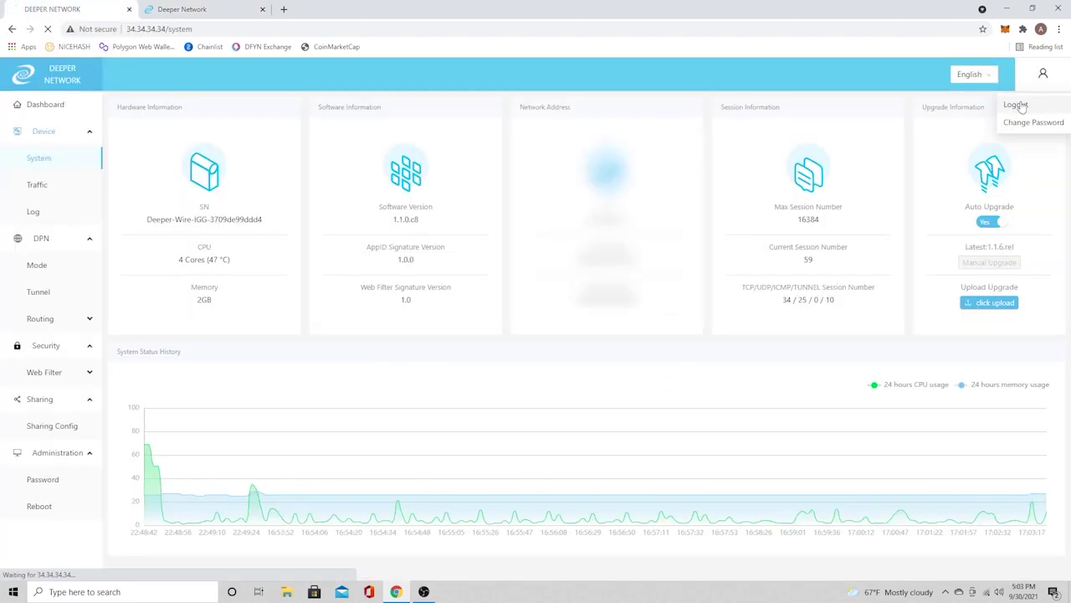
click(1016, 105)
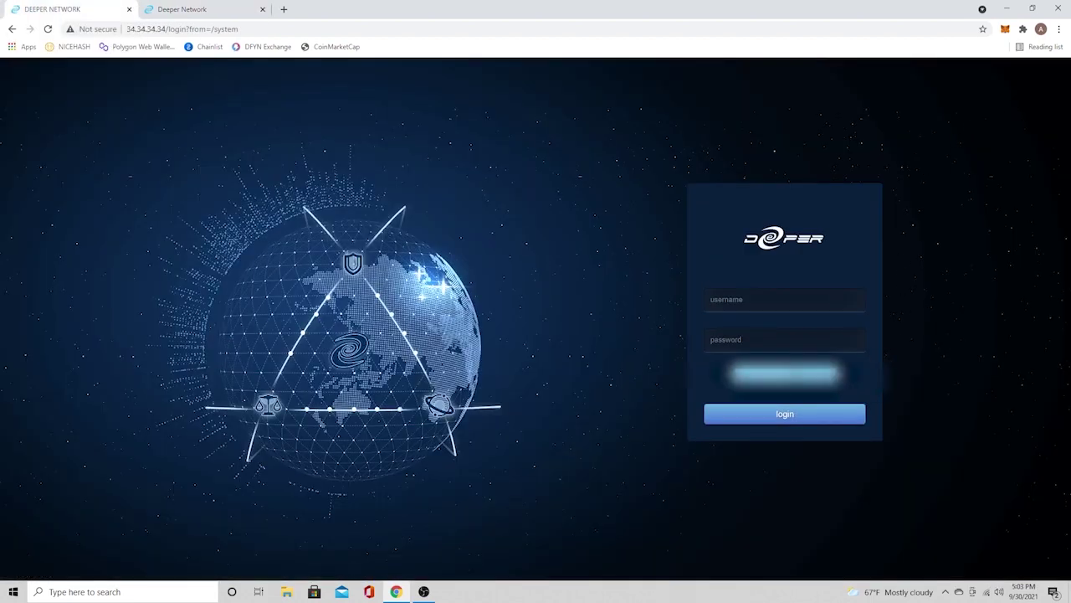
click(801, 381)
Step: Autofill the registration's login code and SN fields from the saved entry
click(185, 8)
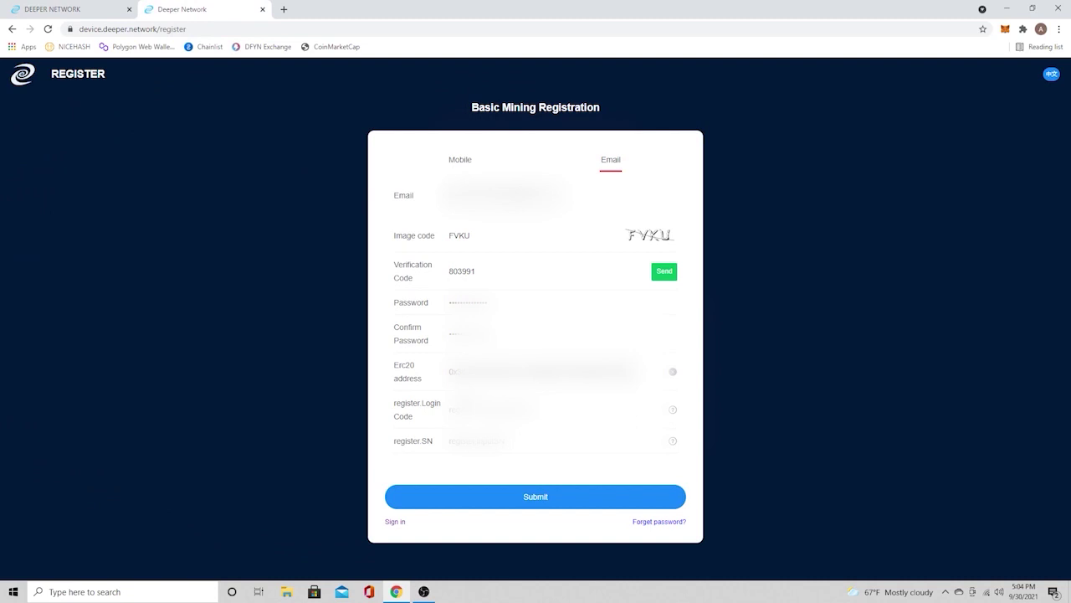
click(452, 409)
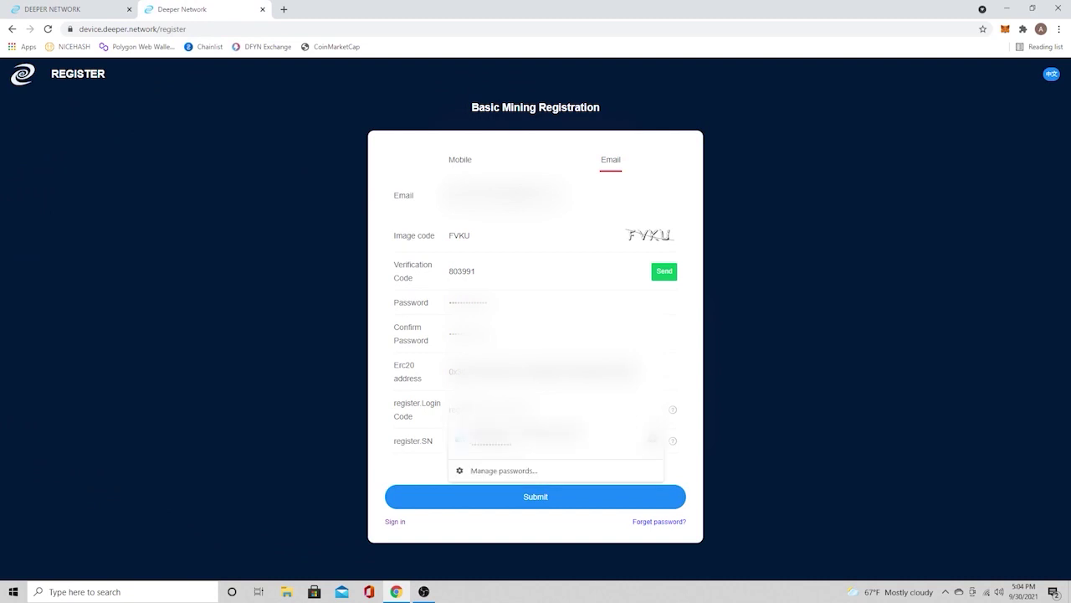
key(Down)
key(Return)
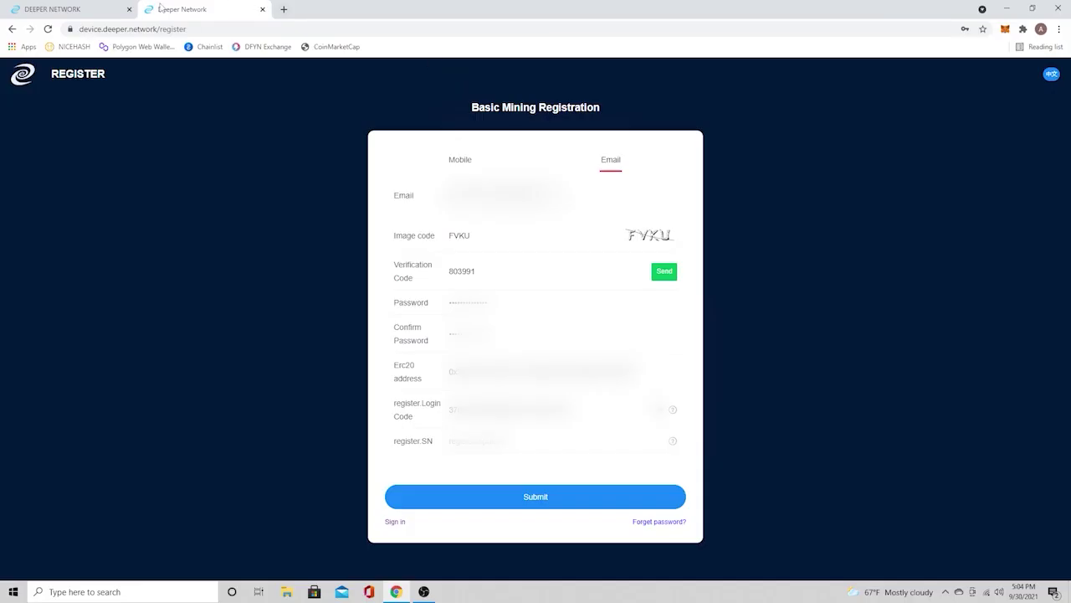
click(85, 9)
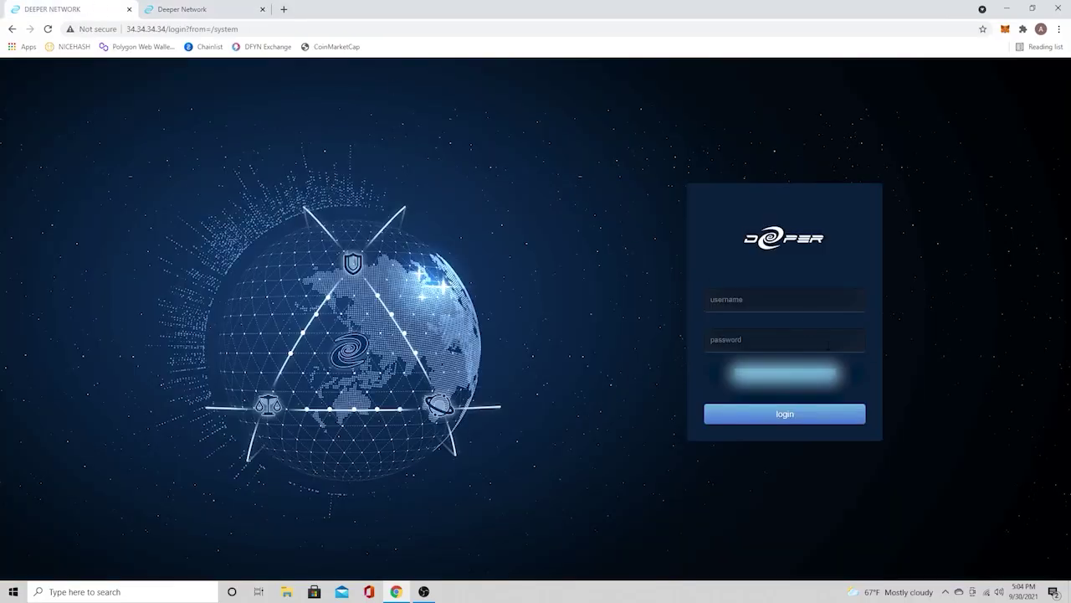
Step: Log back in to the device admin with the default credentials, declining to save the password
click(802, 303)
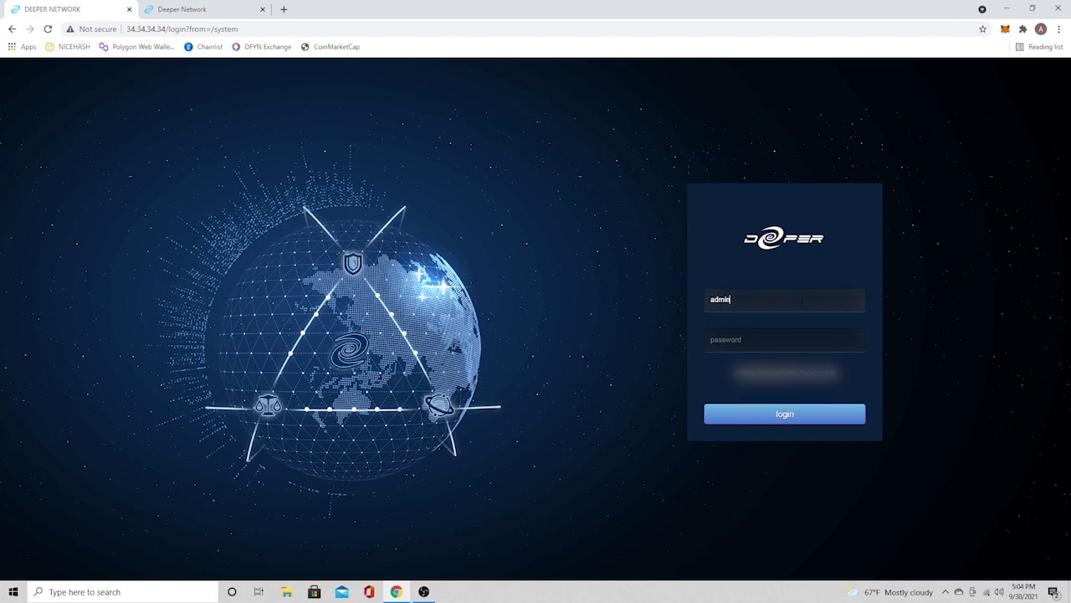
key(Tab)
click(781, 413)
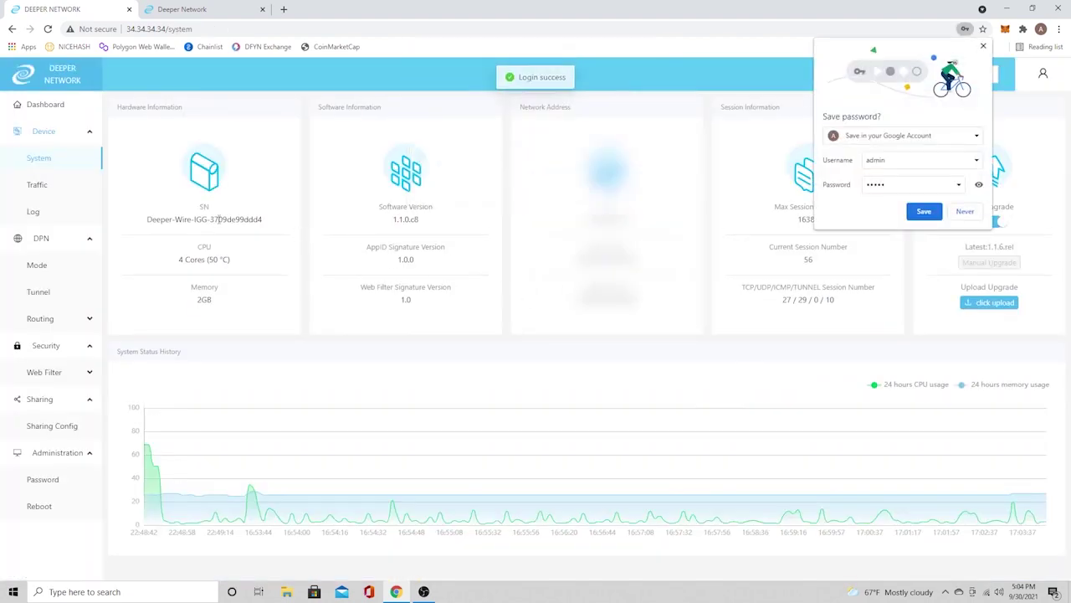
click(966, 210)
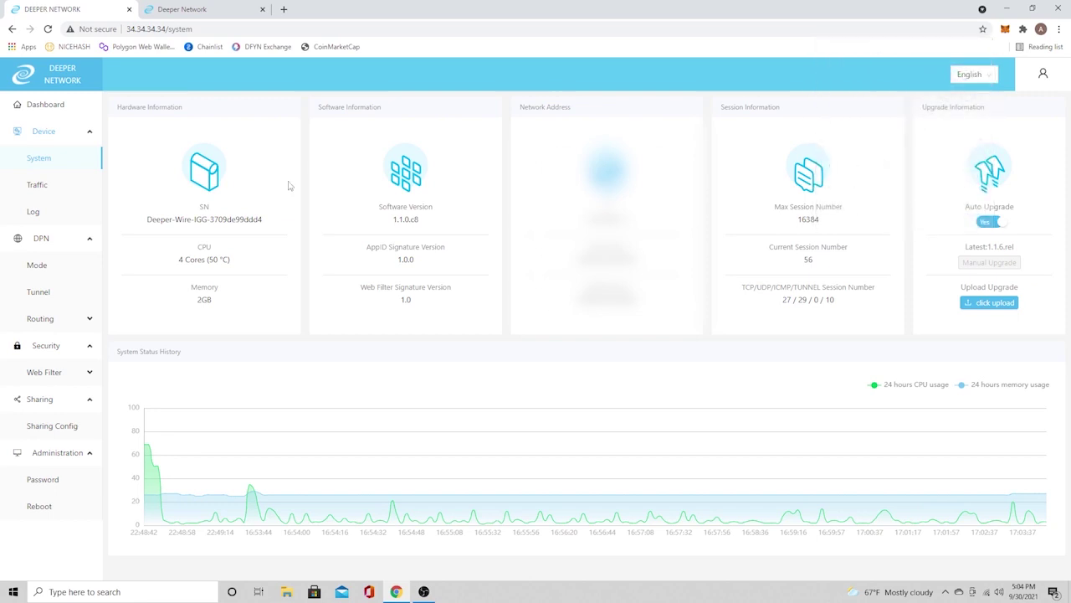
Step: Copy the device SN and paste it into the registration's SN field
triple_click(170, 217)
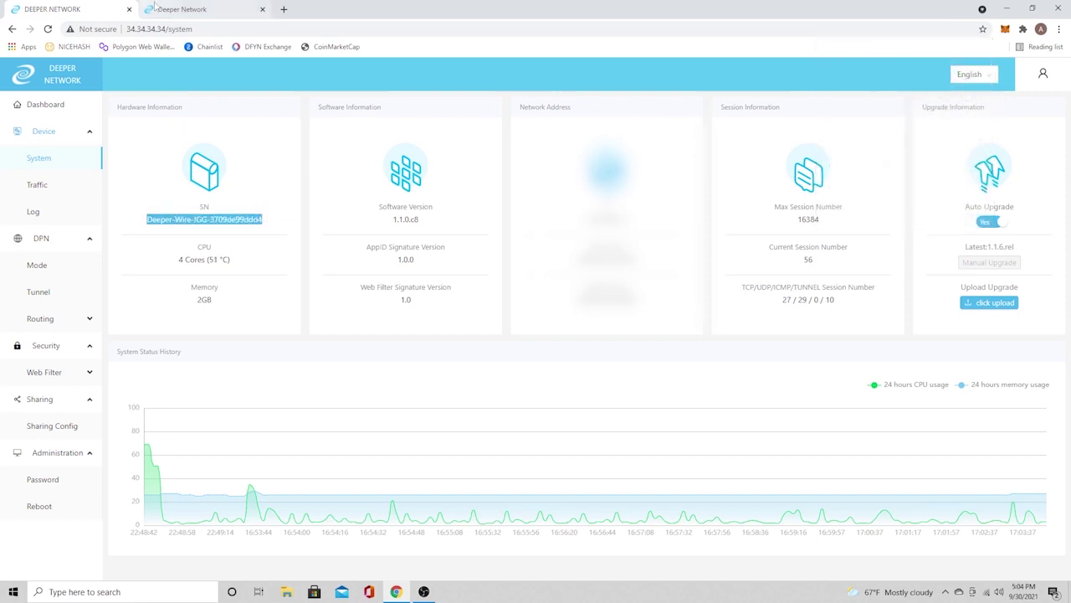
click(182, 9)
key(ctrl+v)
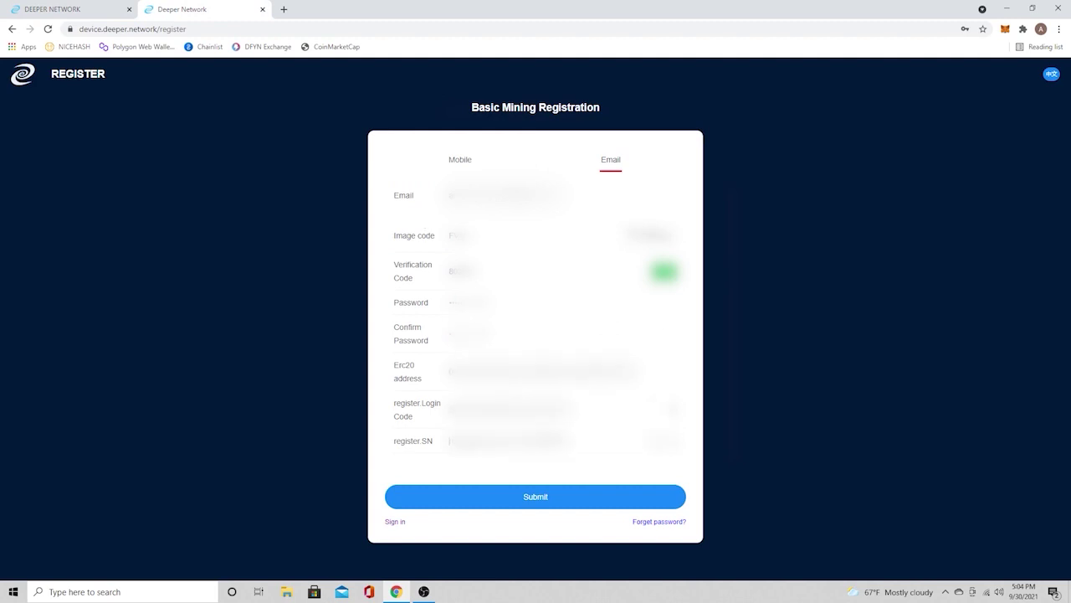
Step: Submit the mining registration, then autofill the sign-in form with the saved email and password
click(552, 498)
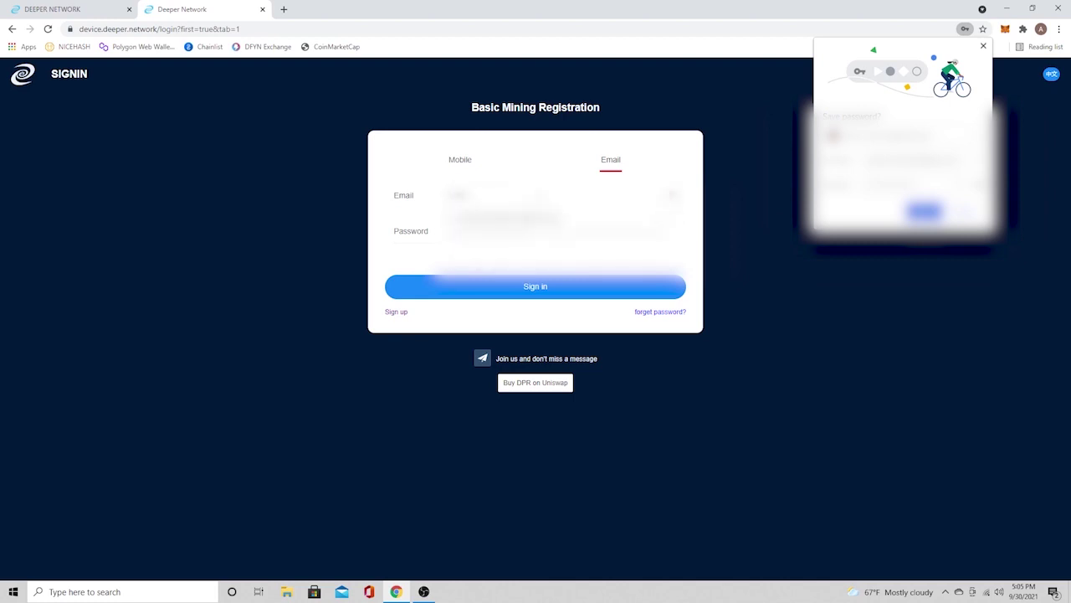
click(552, 231)
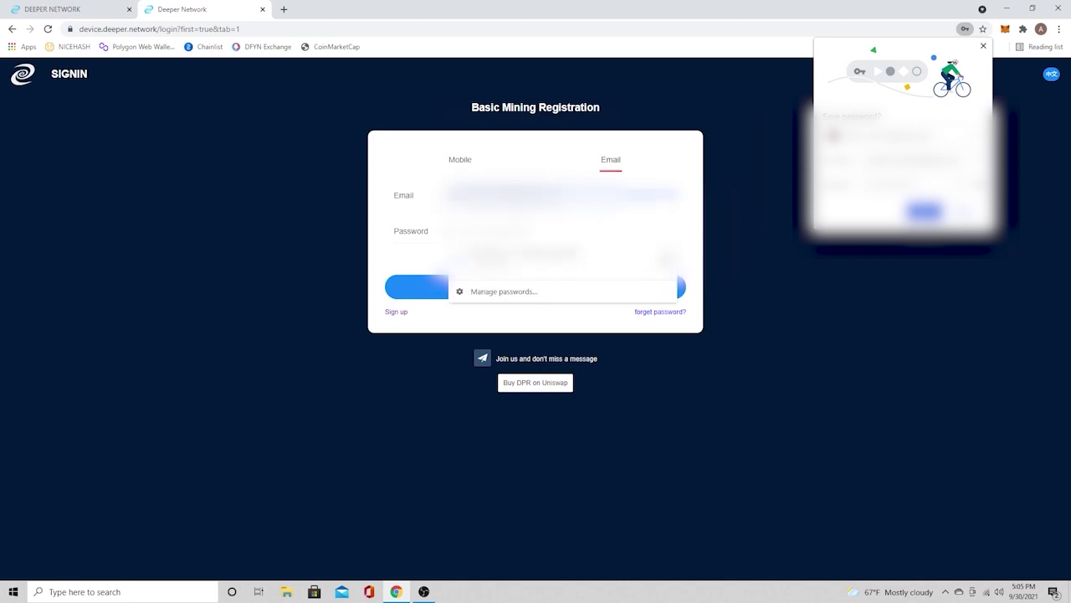
click(519, 253)
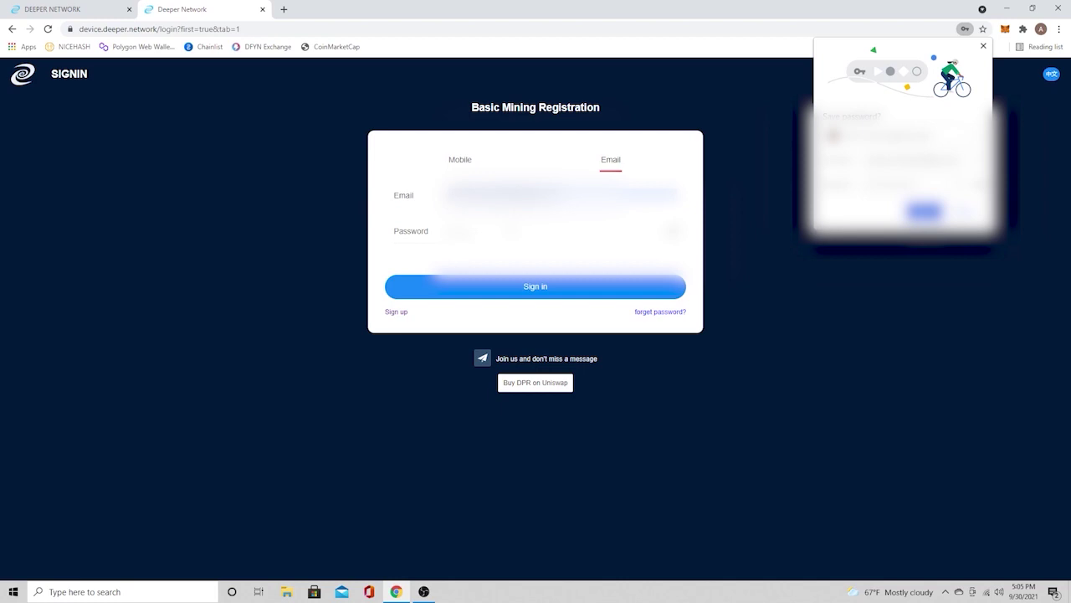
Step: Sign in and choose Create Wallet under Deeper Chain wallet
click(532, 290)
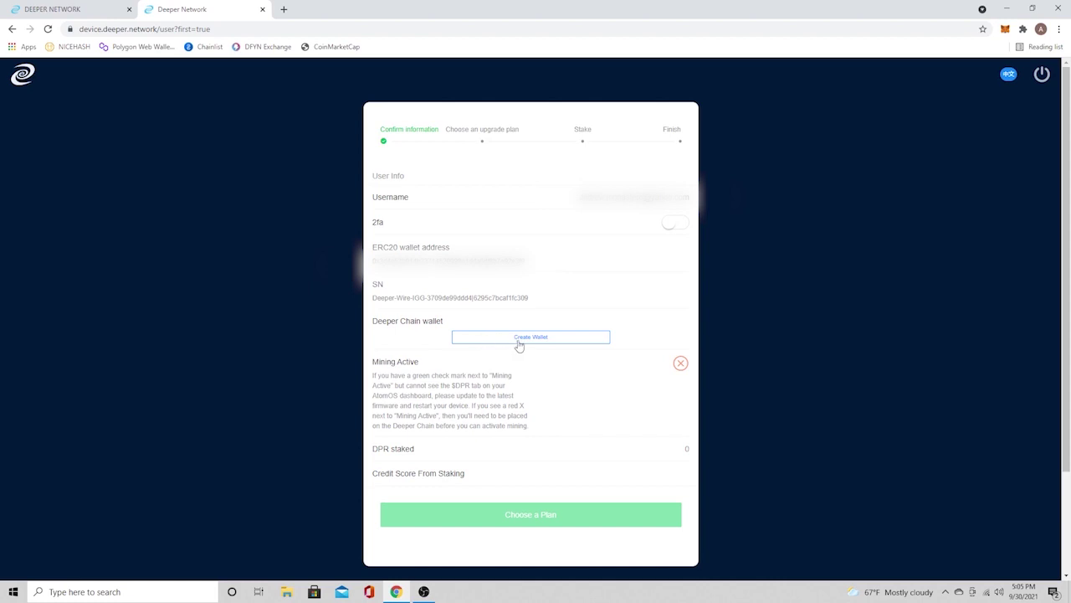
click(519, 343)
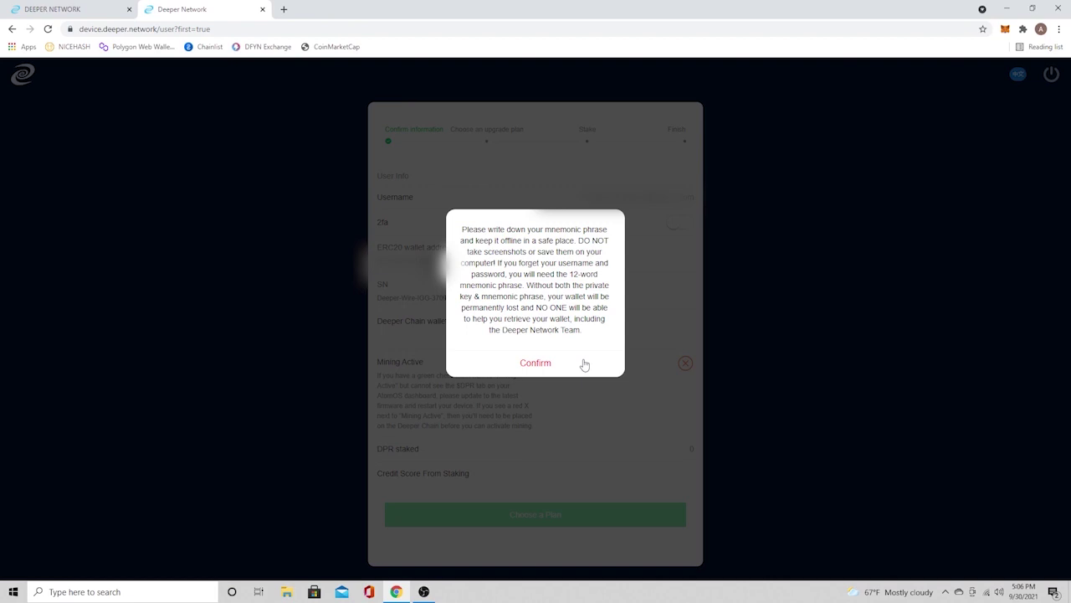
Step: Confirm the mnemonic phrase safety warning
click(582, 363)
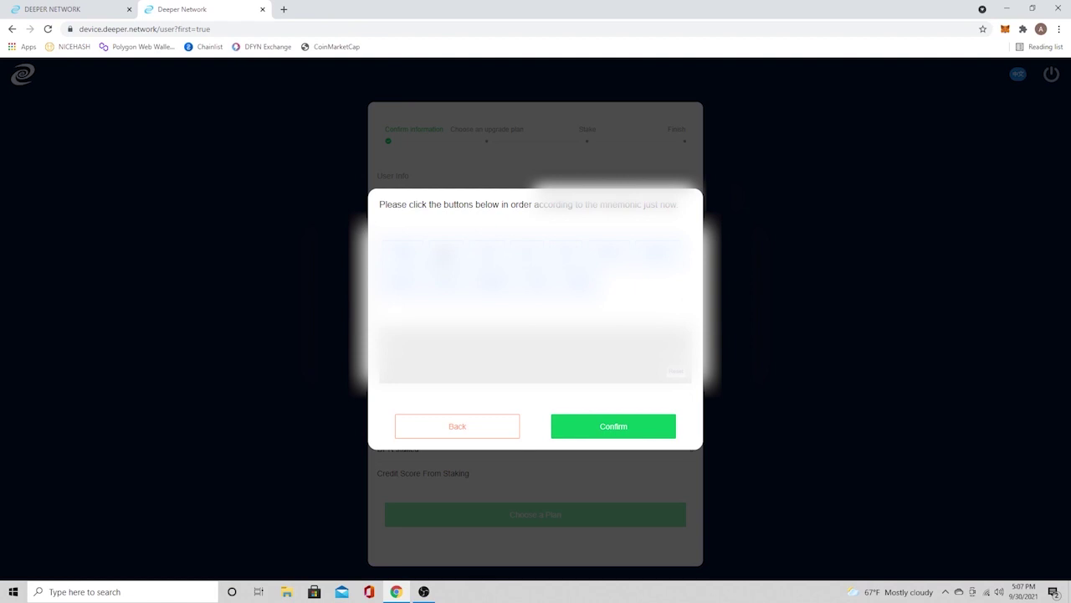
Step: Select all 12 mnemonic words in their recorded order
click(579, 284)
click(535, 286)
click(528, 252)
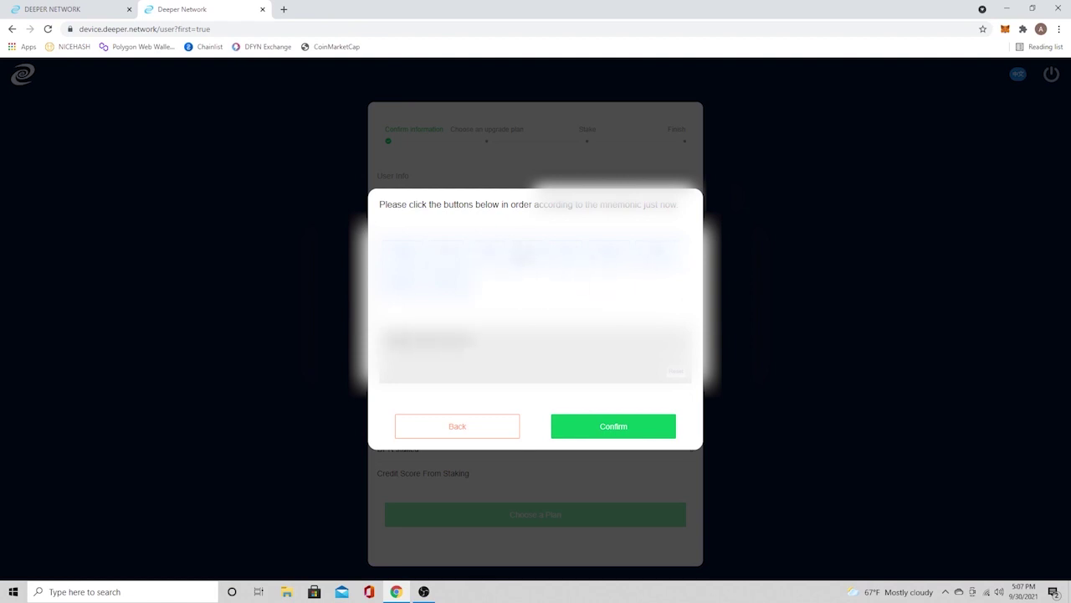
click(450, 282)
click(402, 286)
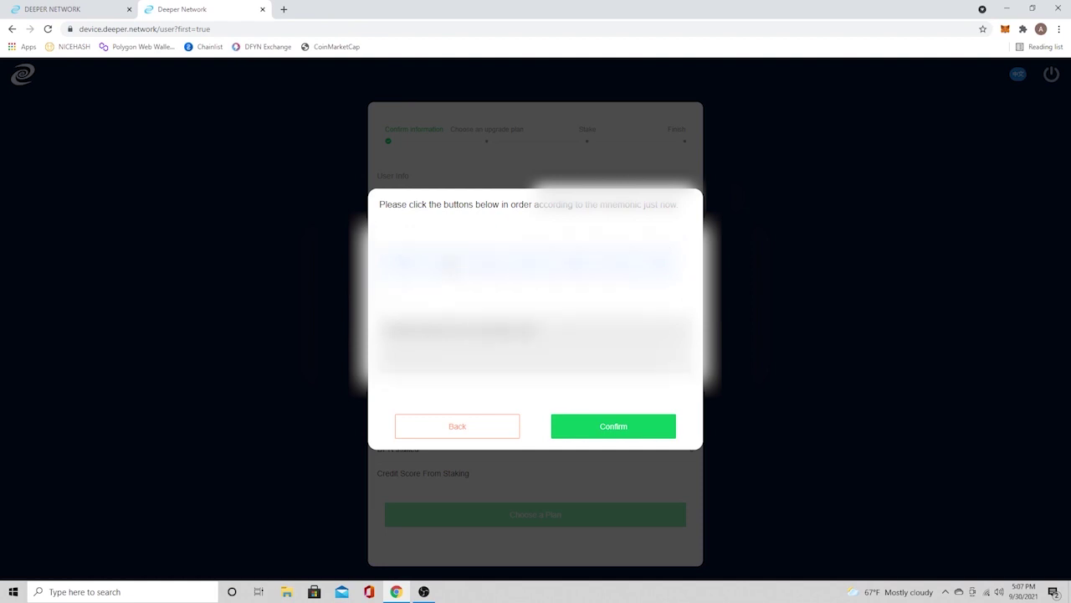
click(660, 262)
click(622, 265)
click(577, 263)
click(531, 263)
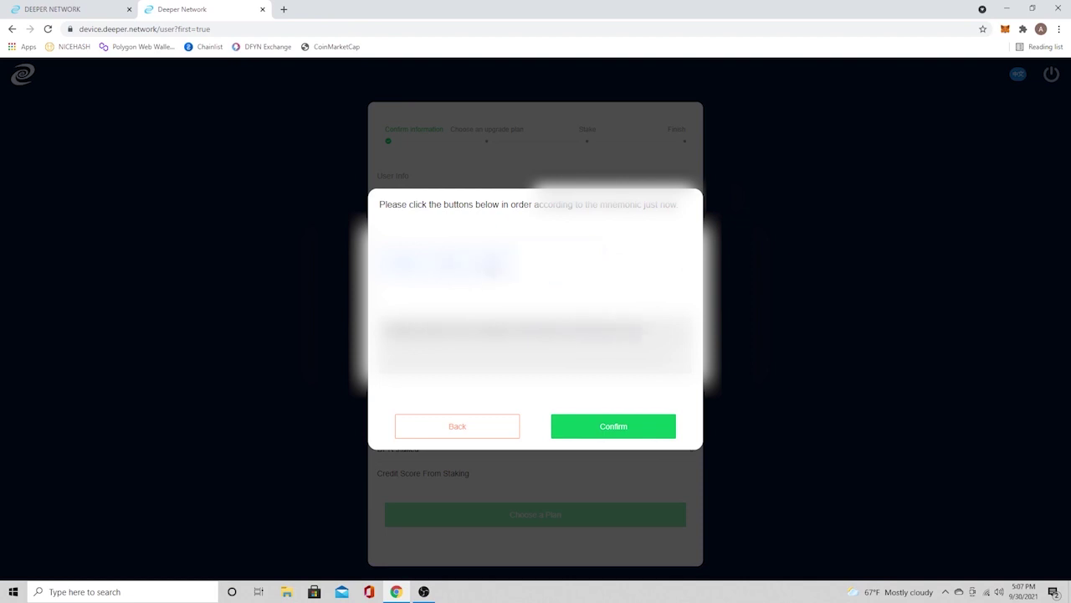
click(489, 264)
click(450, 263)
click(401, 262)
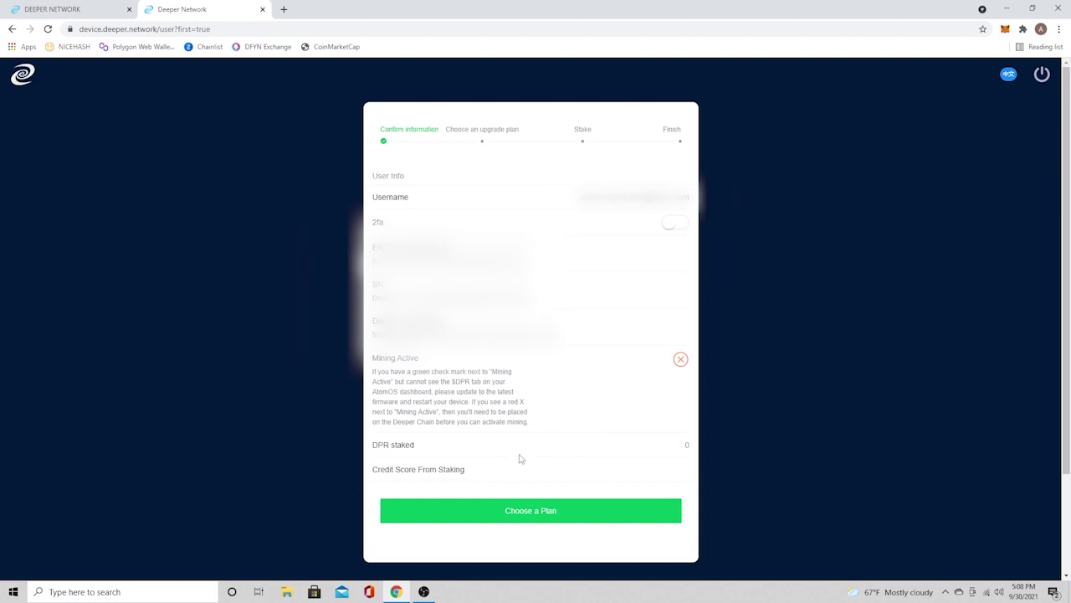
Step: Proceed to the upgrade-plan step, keeping credit score 100 at 6000 DPR
click(531, 514)
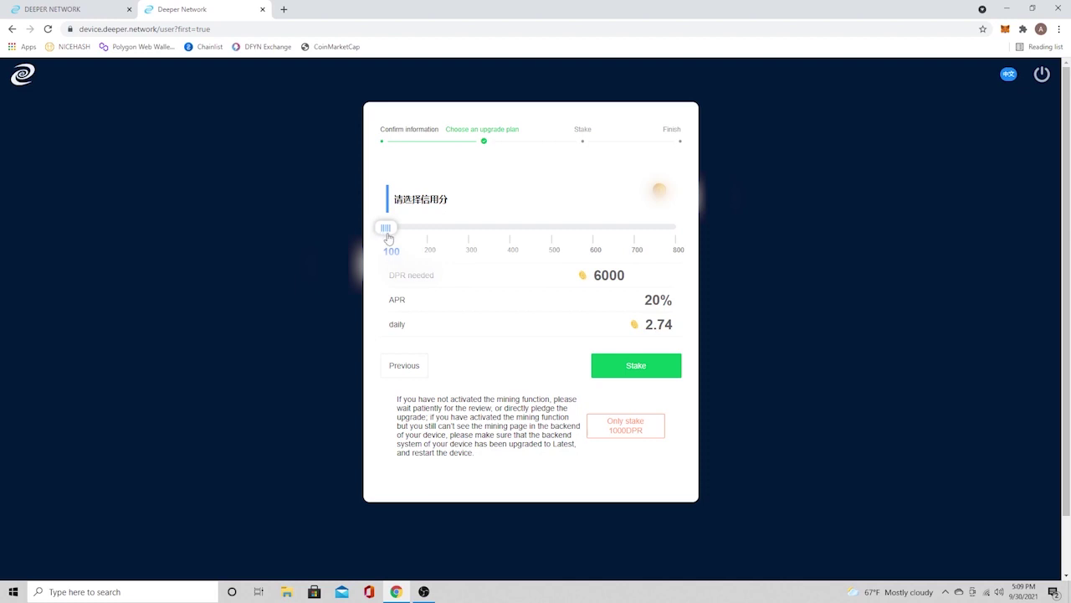
Step: Start staking and connect MetaMask Account 1 so the wallet shows 6000 DPR
click(633, 366)
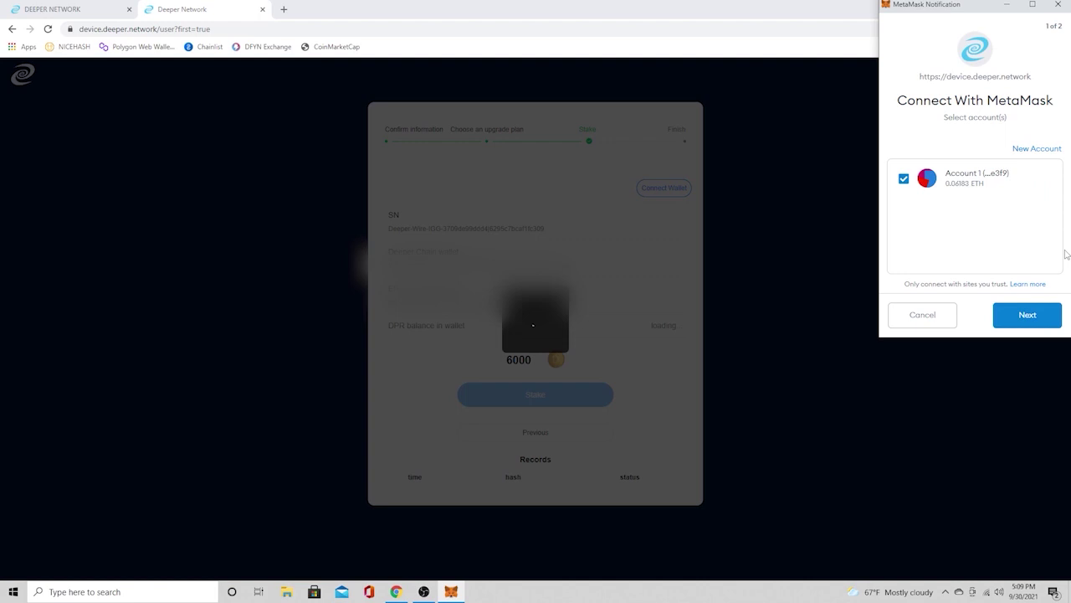
click(1029, 313)
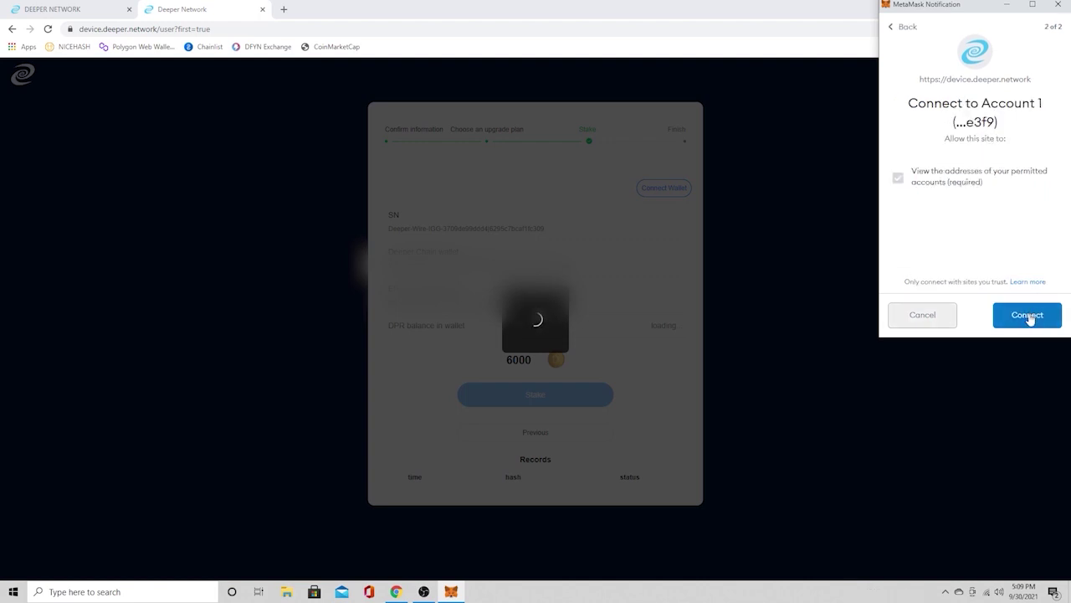
click(1031, 316)
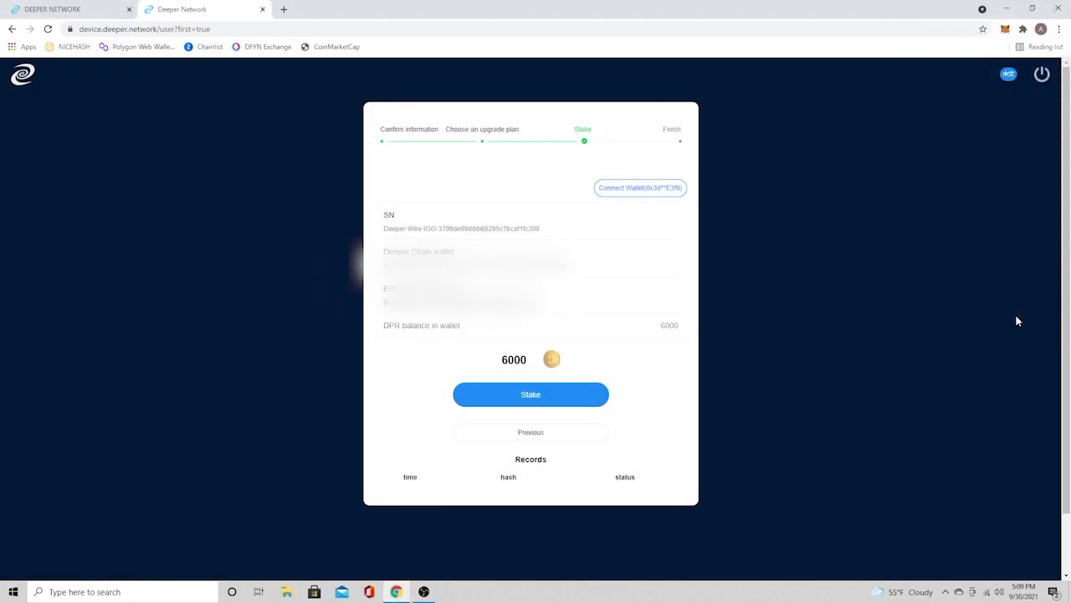
Step: Stake 6000 DPR, approving the DPR spend in MetaMask with a priority transaction fee
click(542, 397)
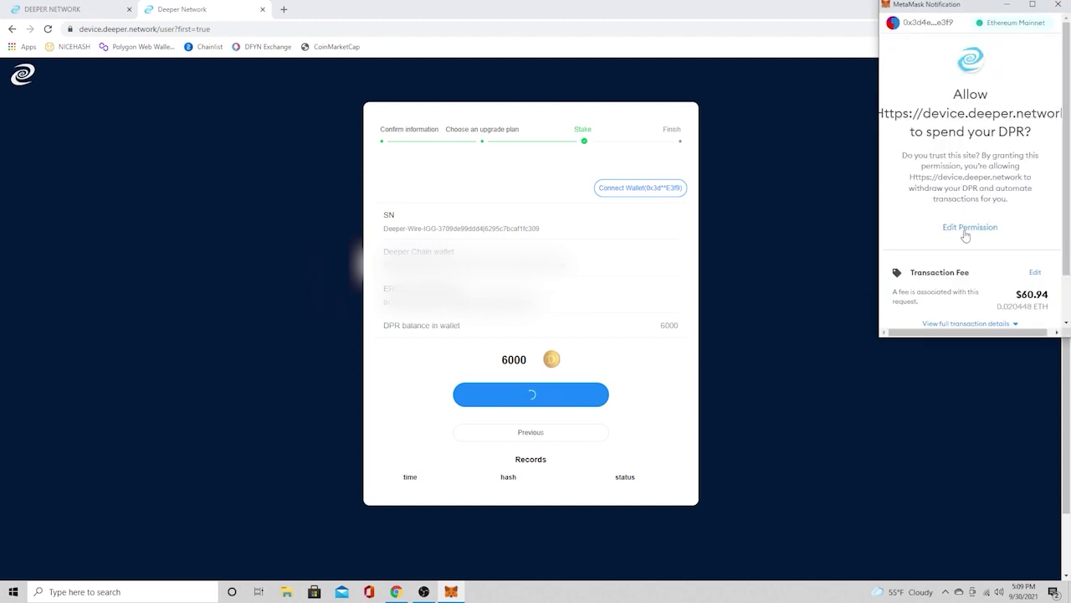
scroll(967, 227, down, 1)
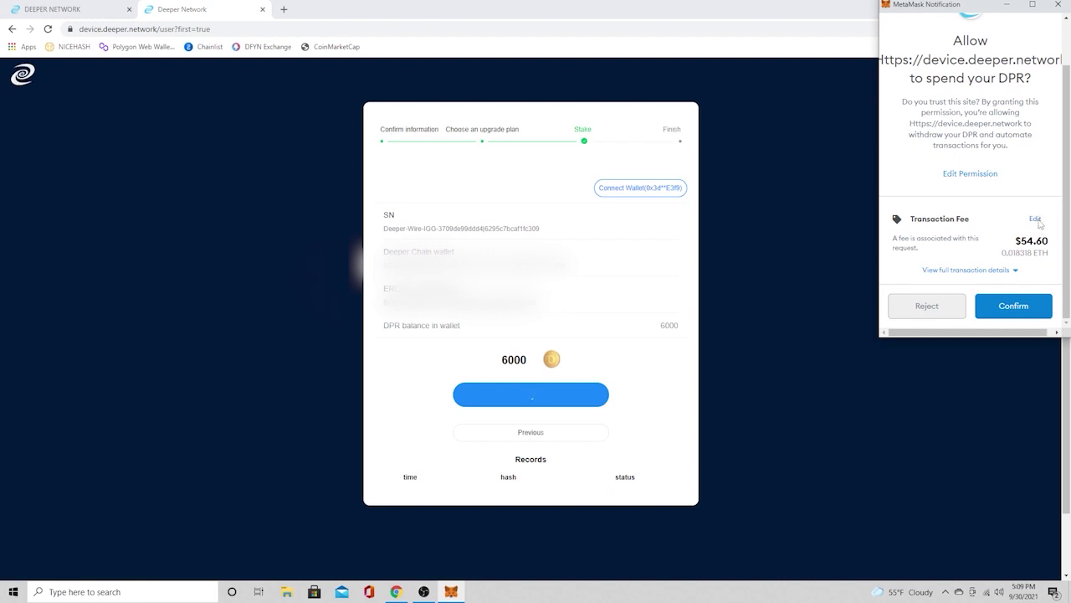
click(1036, 219)
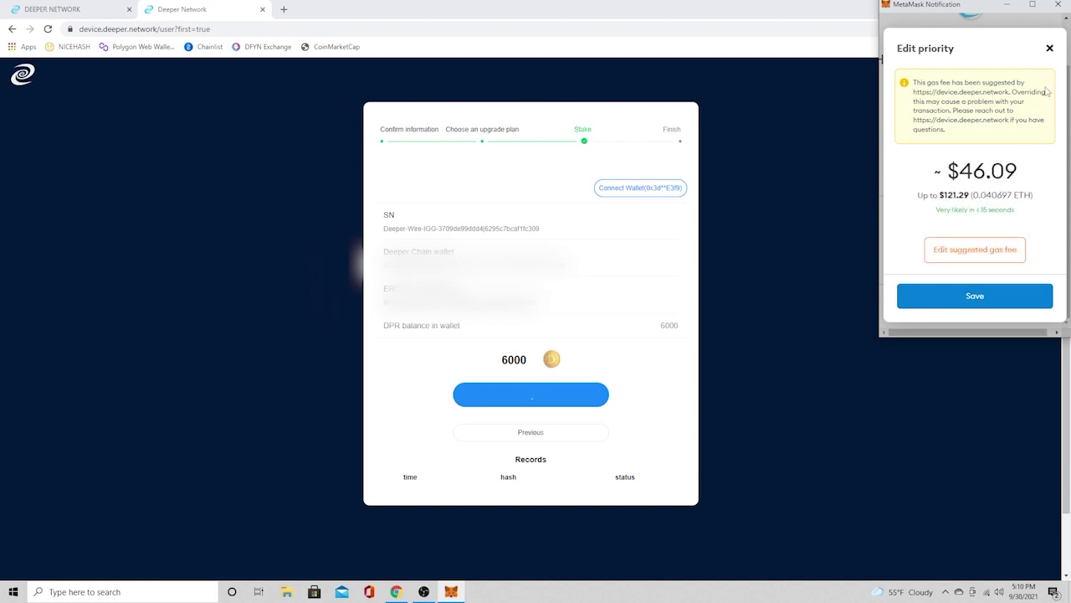
click(1050, 50)
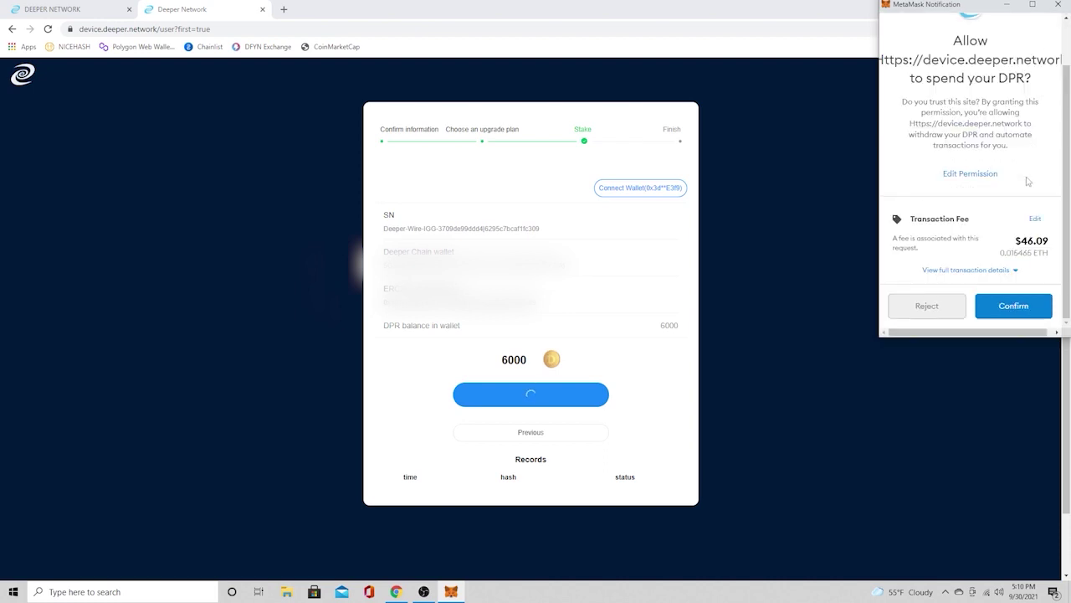
click(1009, 307)
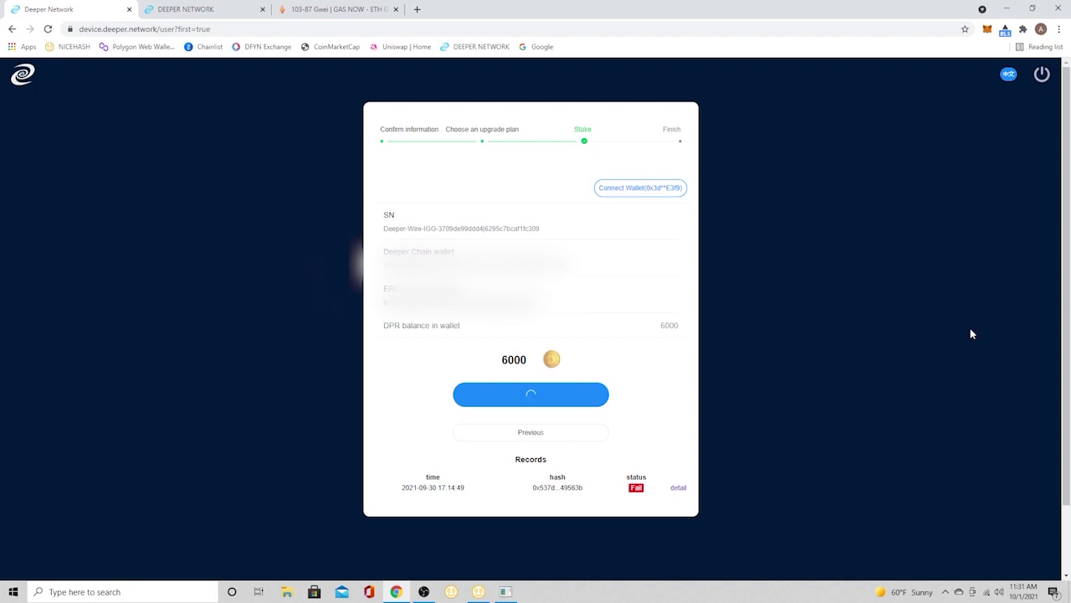
Step: Inspect the pending contract interaction in MetaMask, then close the extension popup
click(987, 28)
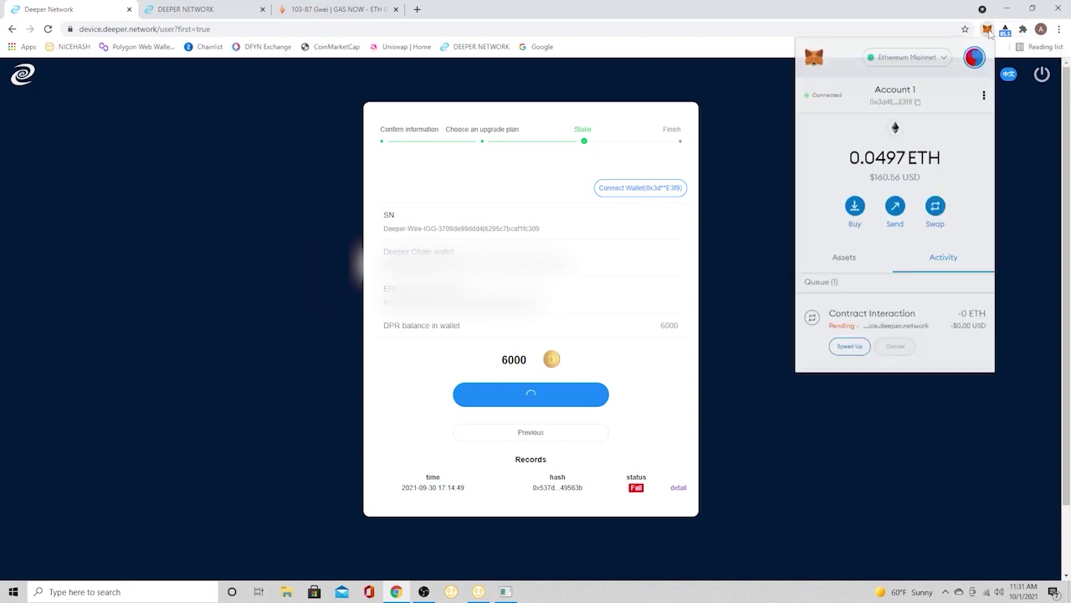
click(872, 314)
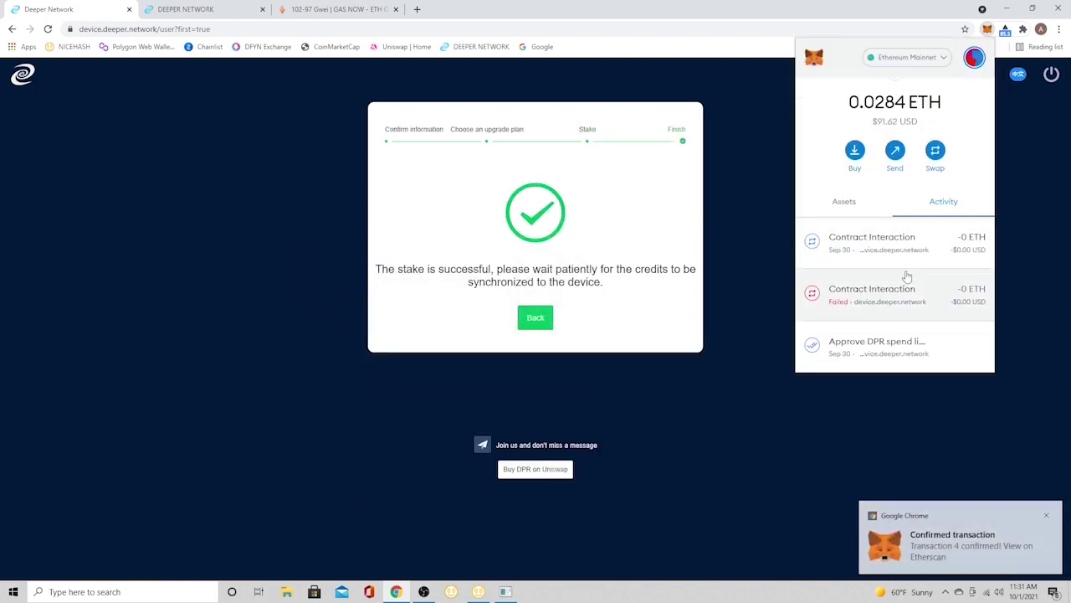
click(768, 303)
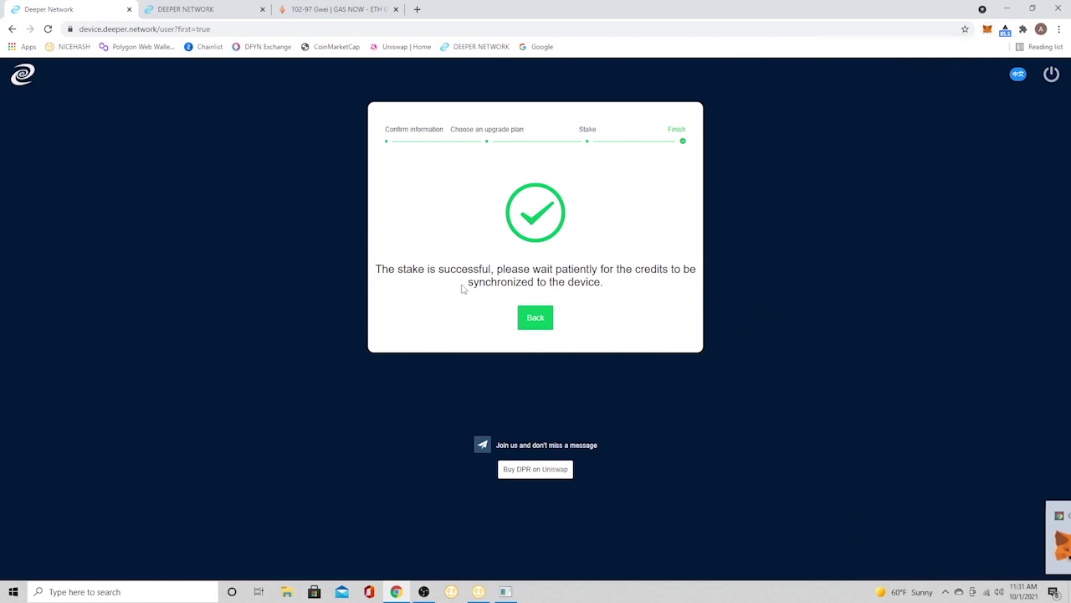
Step: Go back from the stake confirmation, review the upgrade plan, and log out
click(539, 325)
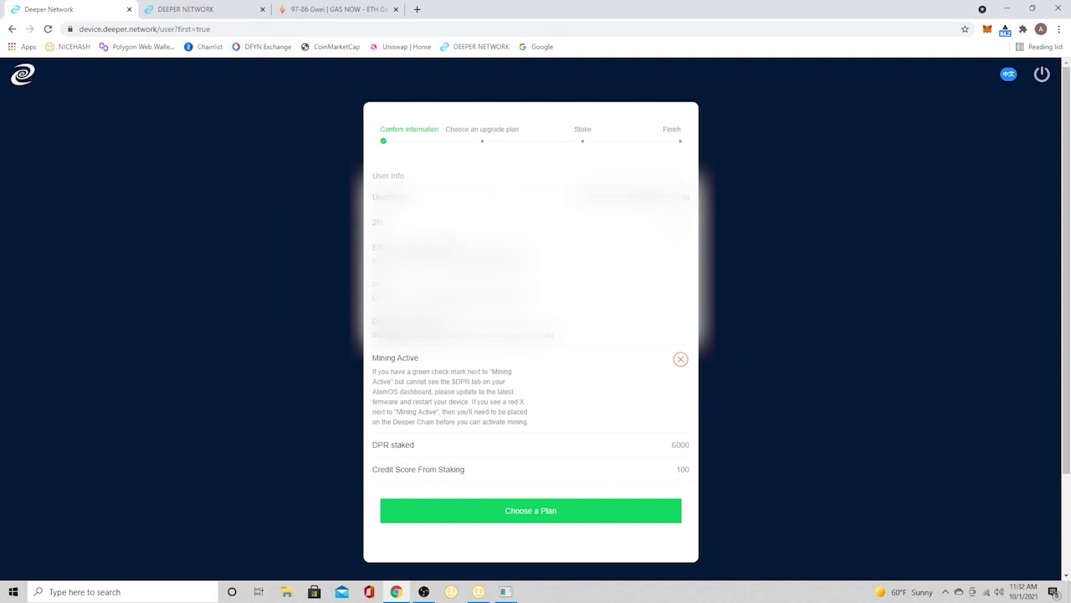
click(531, 510)
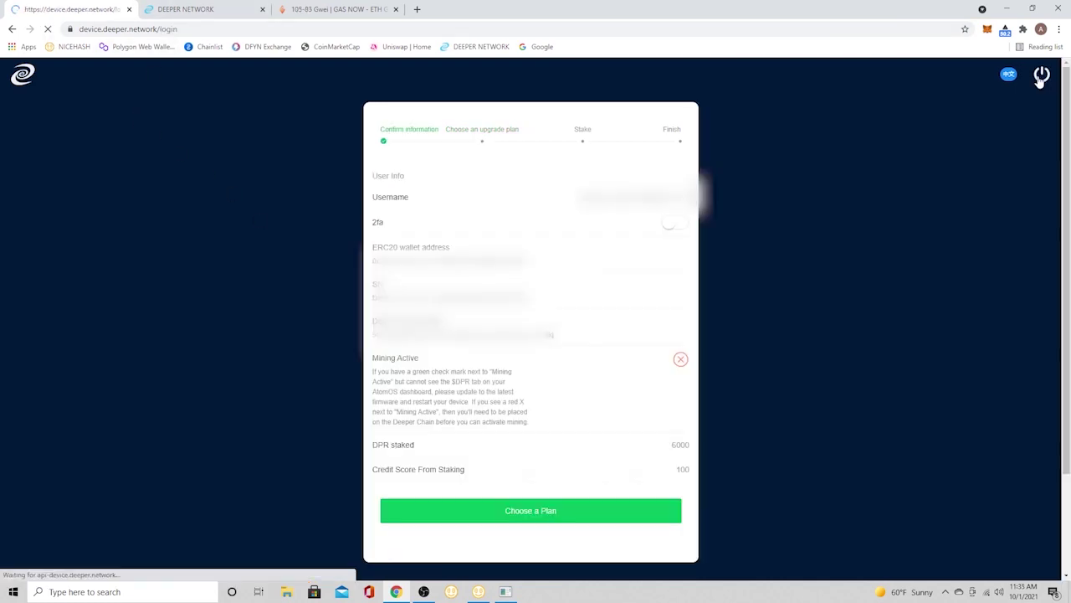
click(1049, 75)
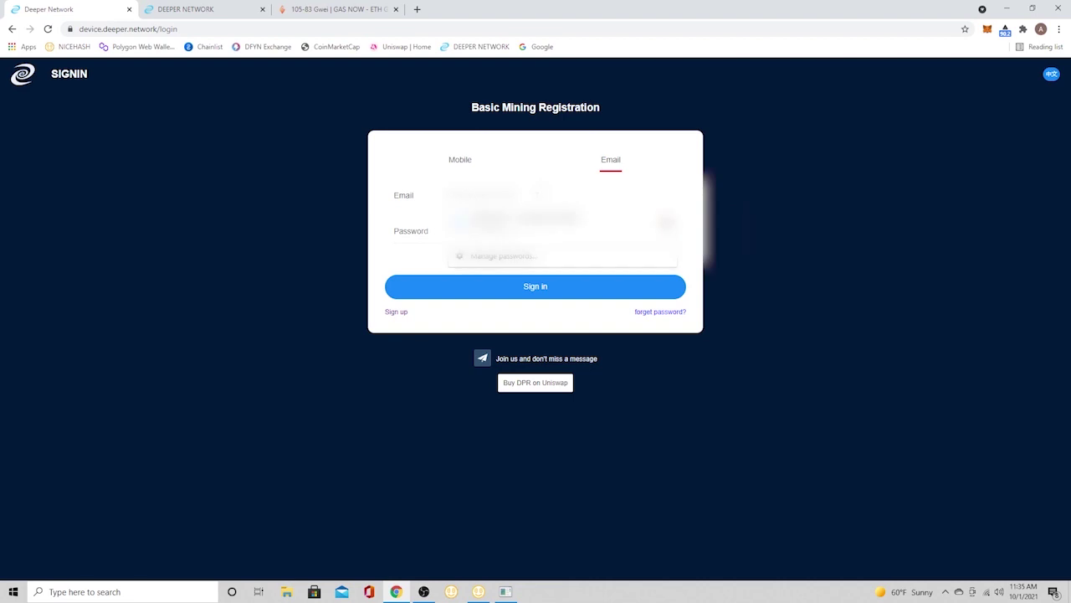
Step: Sign in using Chrome's saved email and password suggestions
key(Down)
key(Return)
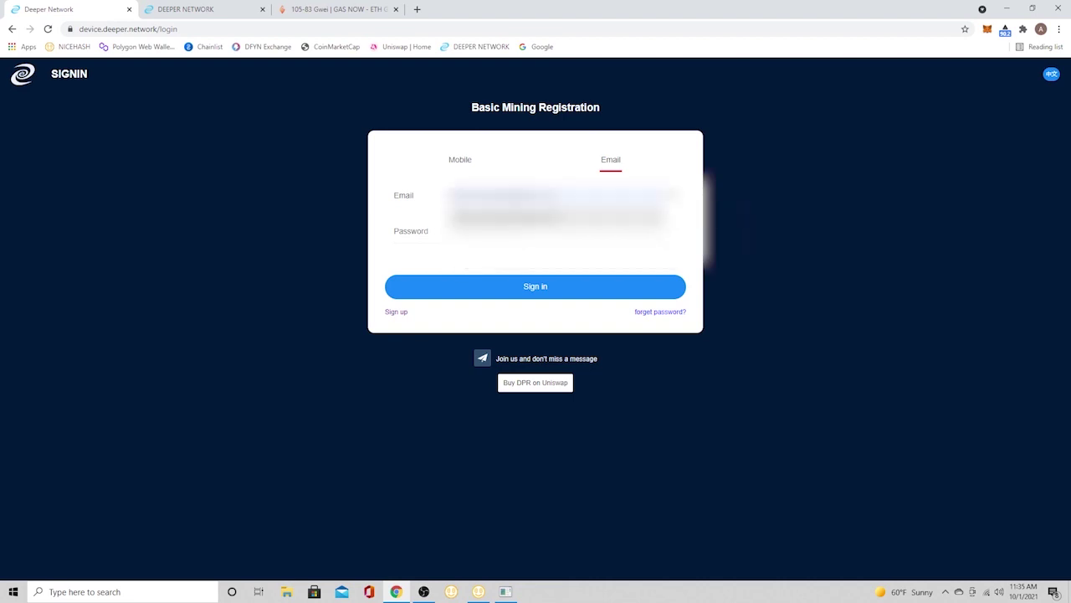
click(536, 230)
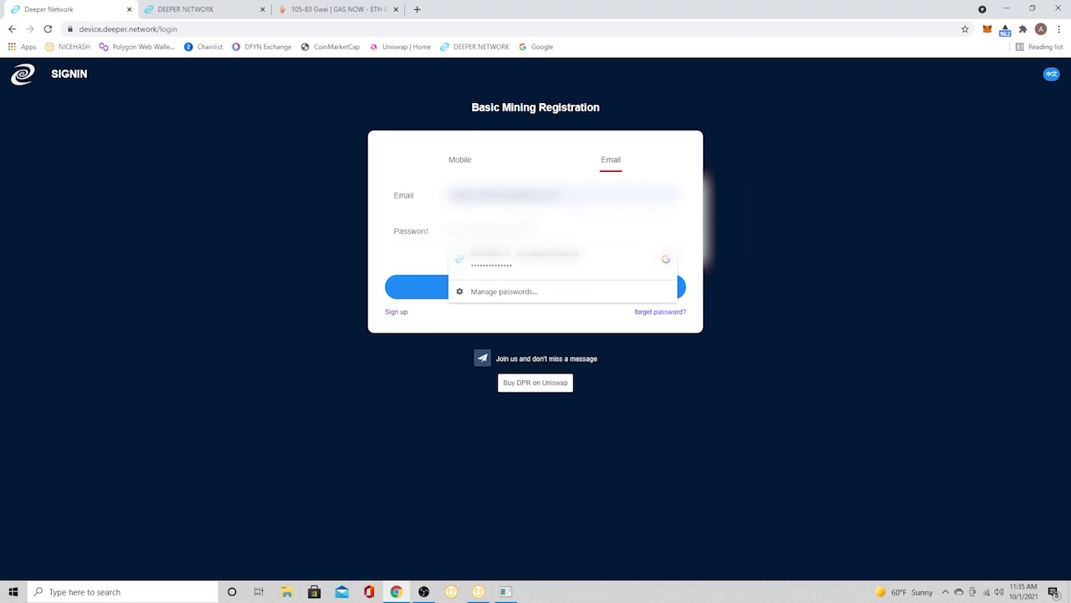
key(Down)
key(Return)
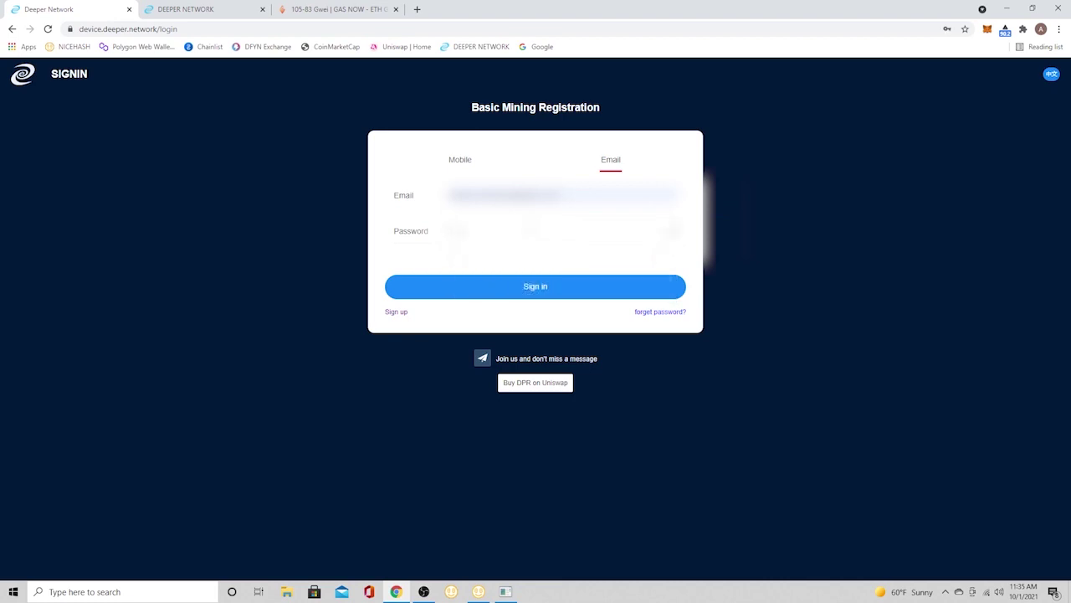
key(Return)
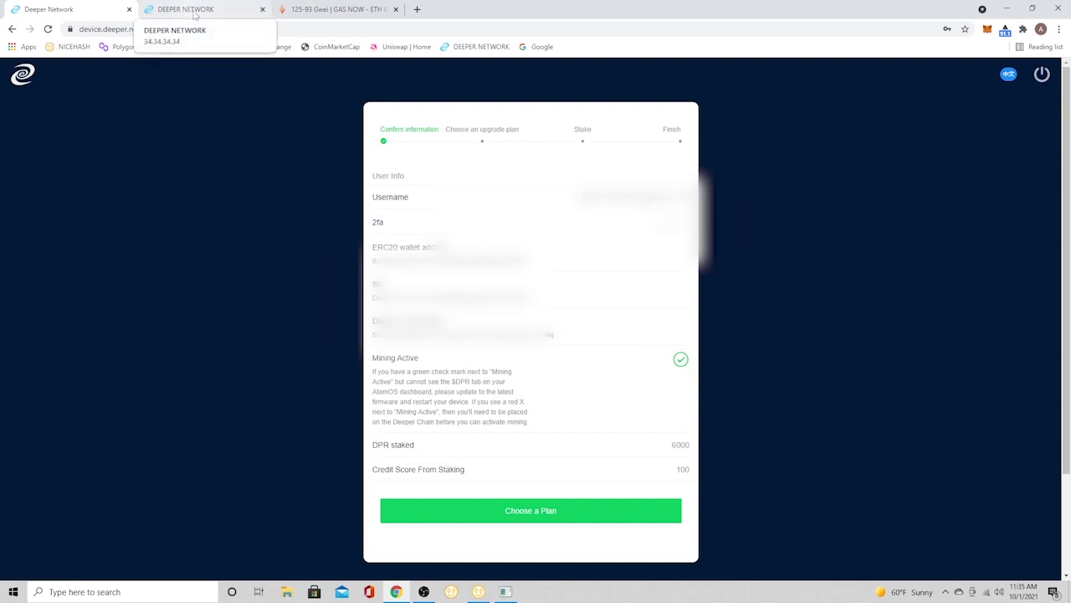
Step: Switch to the 34.34.34.34 AtomOS dashboard tab and refresh it
click(195, 10)
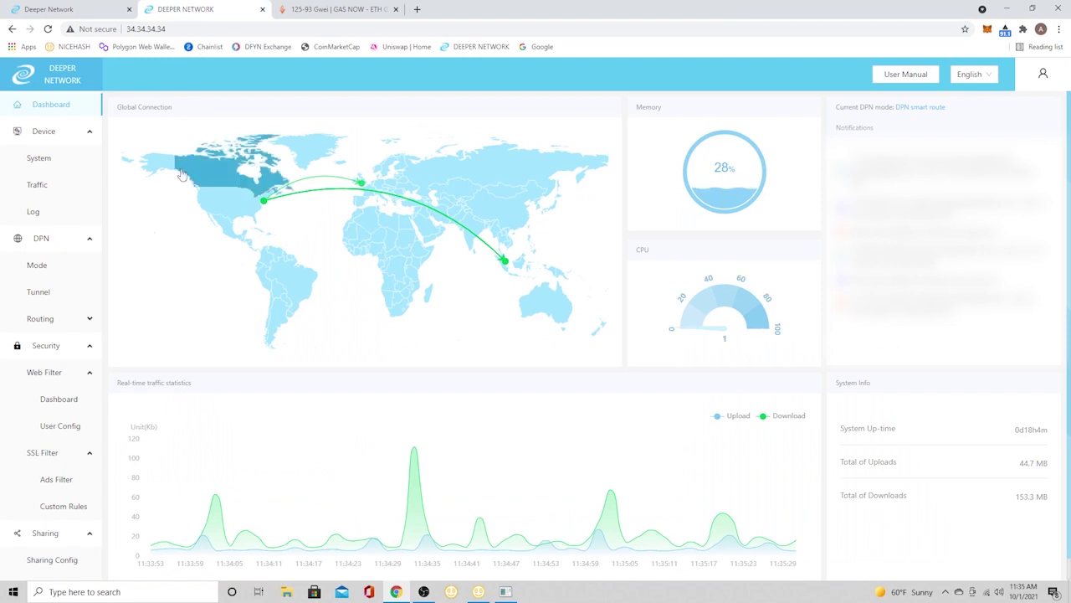
click(47, 28)
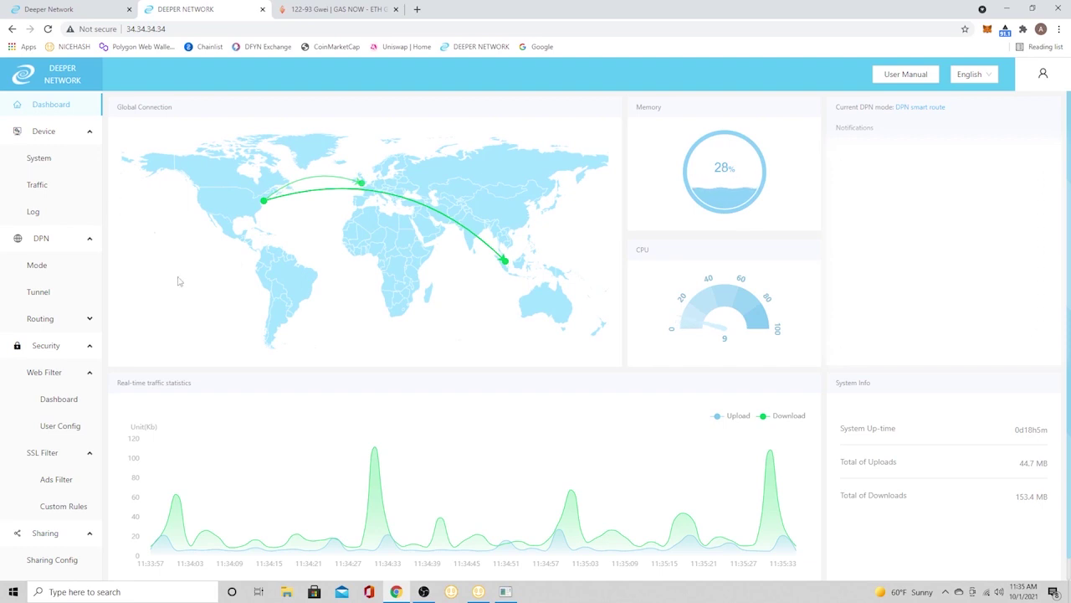
scroll(80, 248, down, 2)
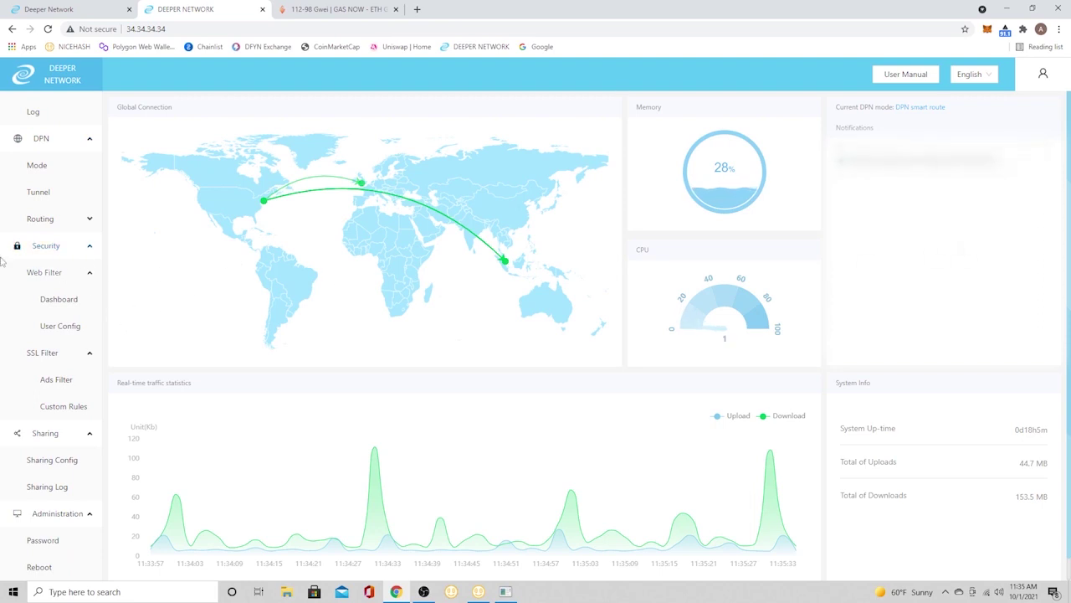
scroll(37, 255, up, 2)
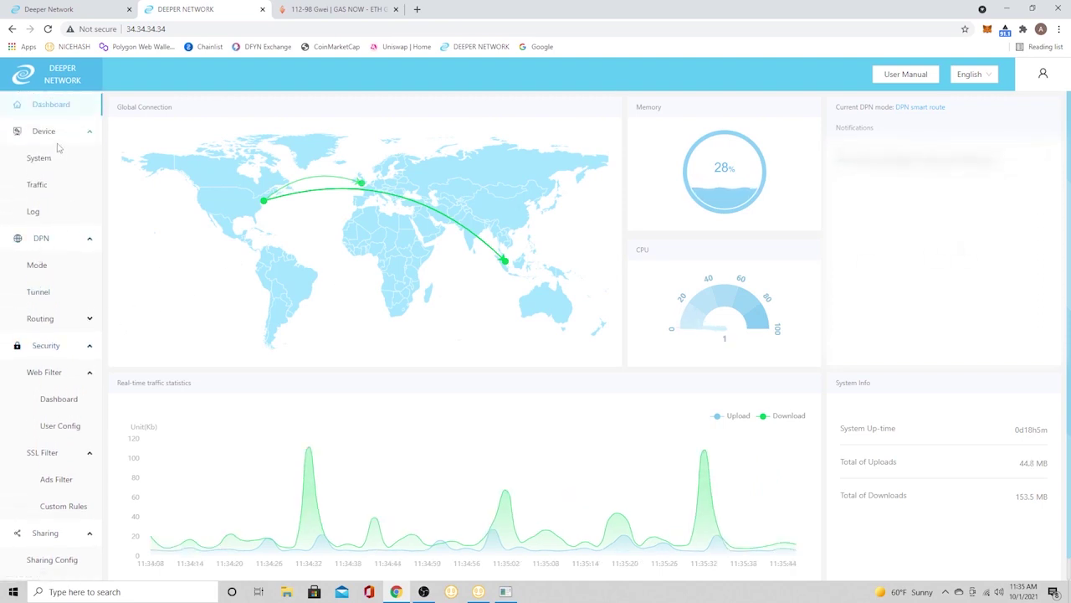
scroll(73, 356, down, 2)
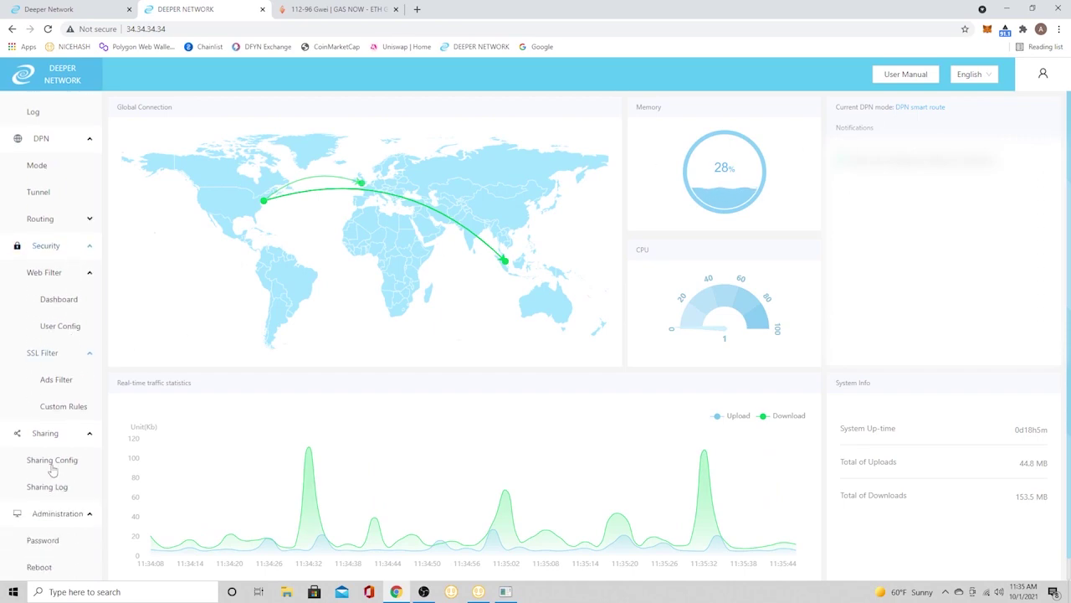
Step: Reboot the device from Administration and reload until the dashboard comes back
click(39, 567)
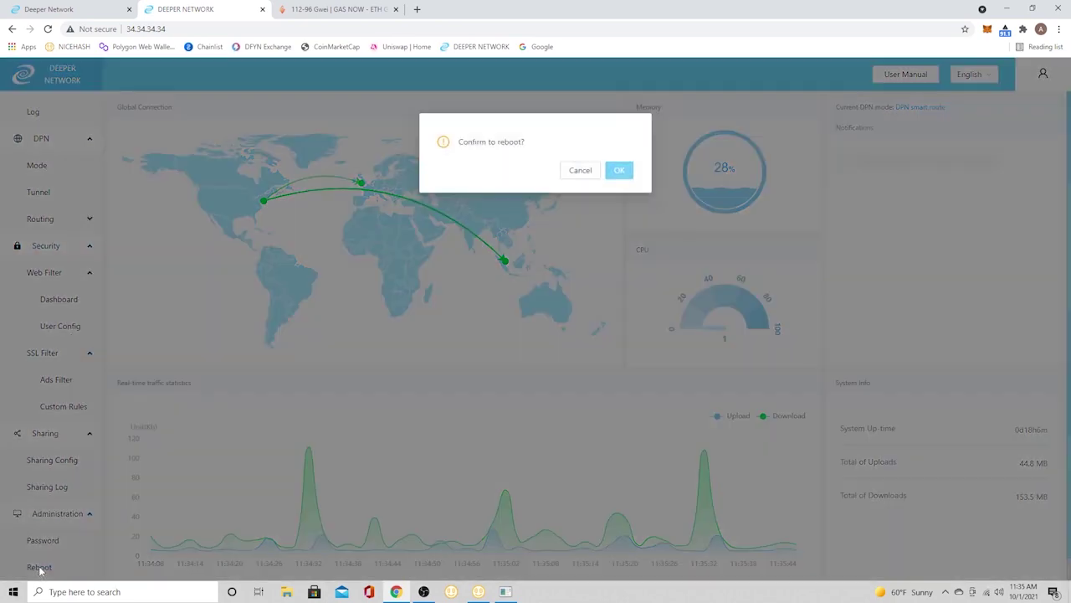
click(620, 171)
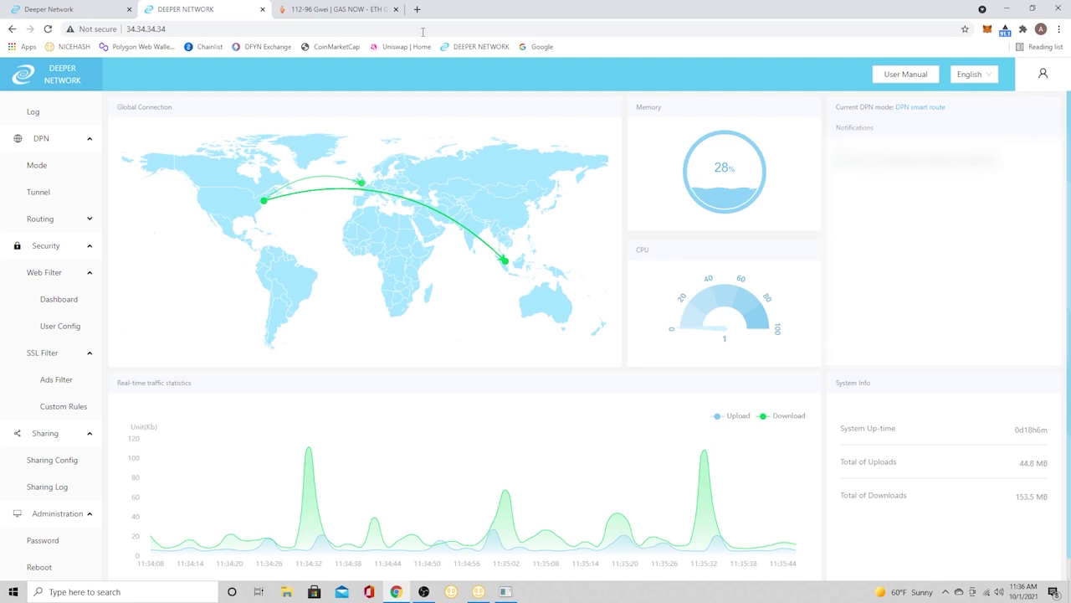
click(48, 28)
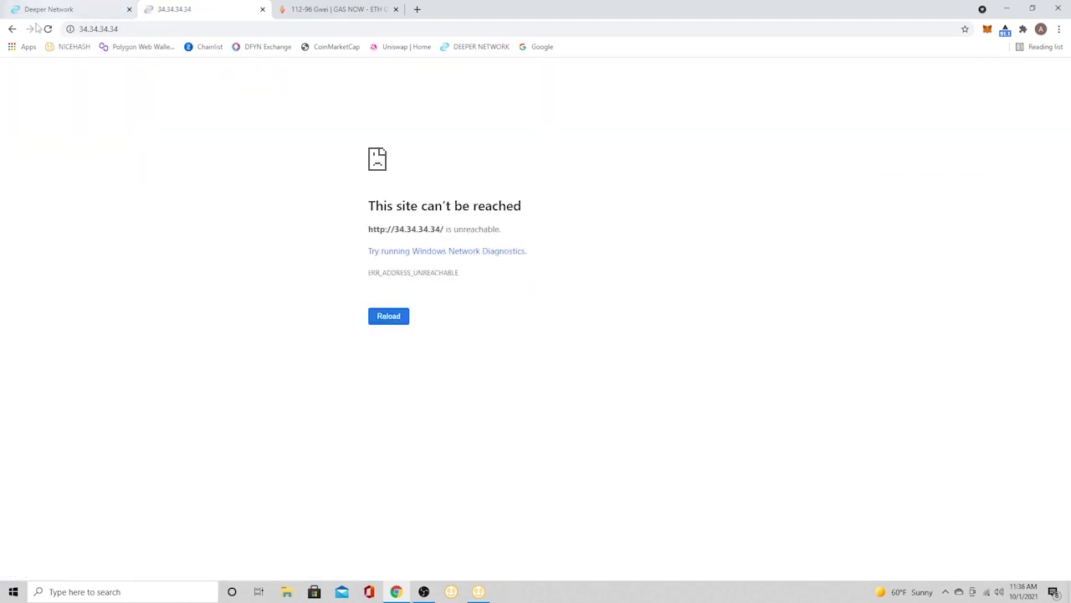
click(47, 30)
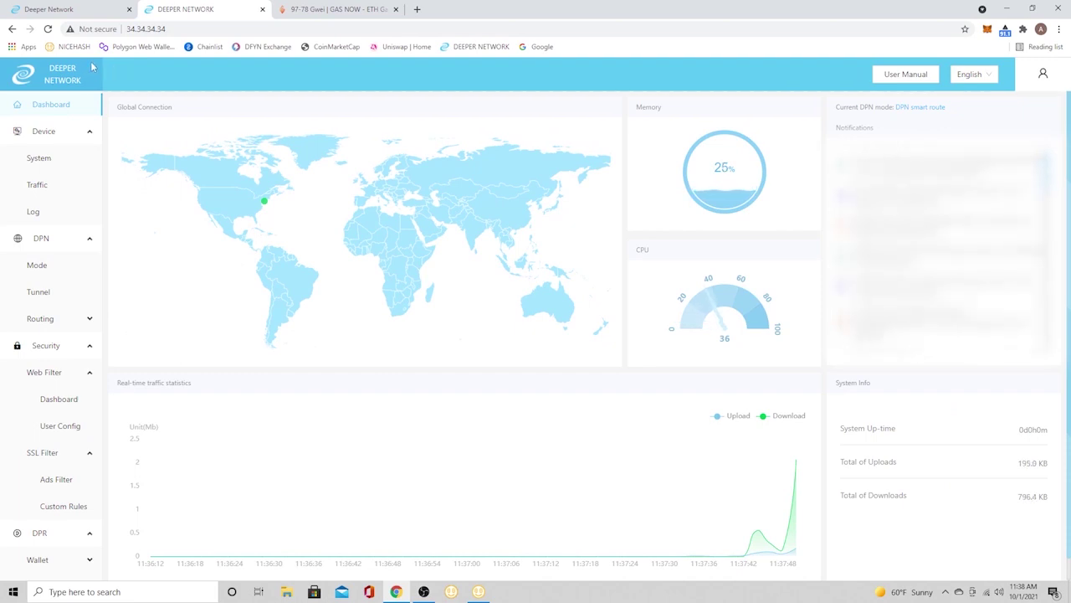
Step: Check the empty balance under DPR > Wallet, then return to Wallet Manager
scroll(50, 334, down, 2)
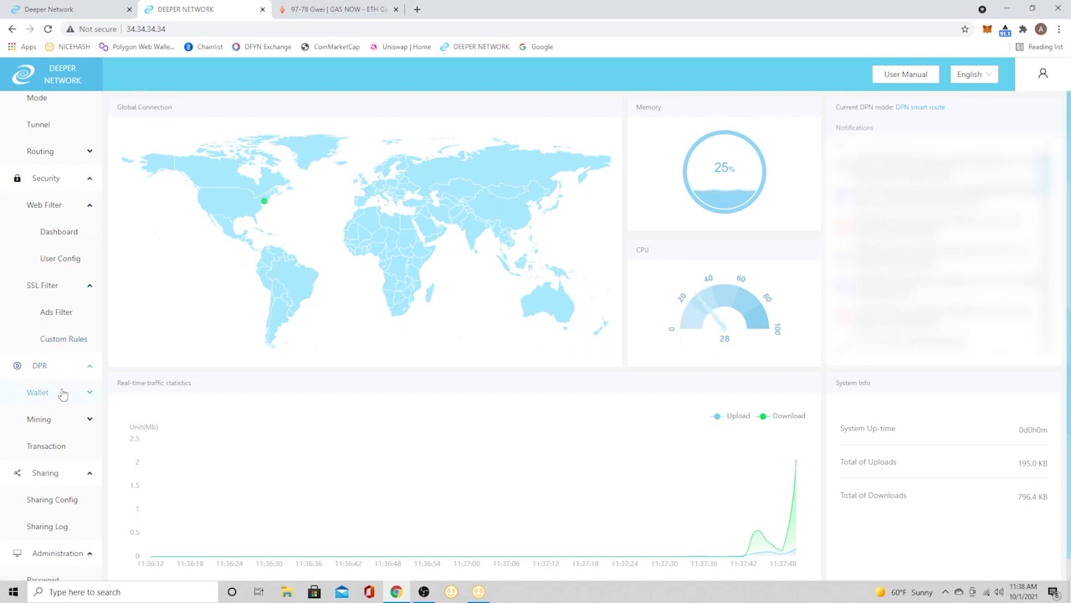
click(63, 393)
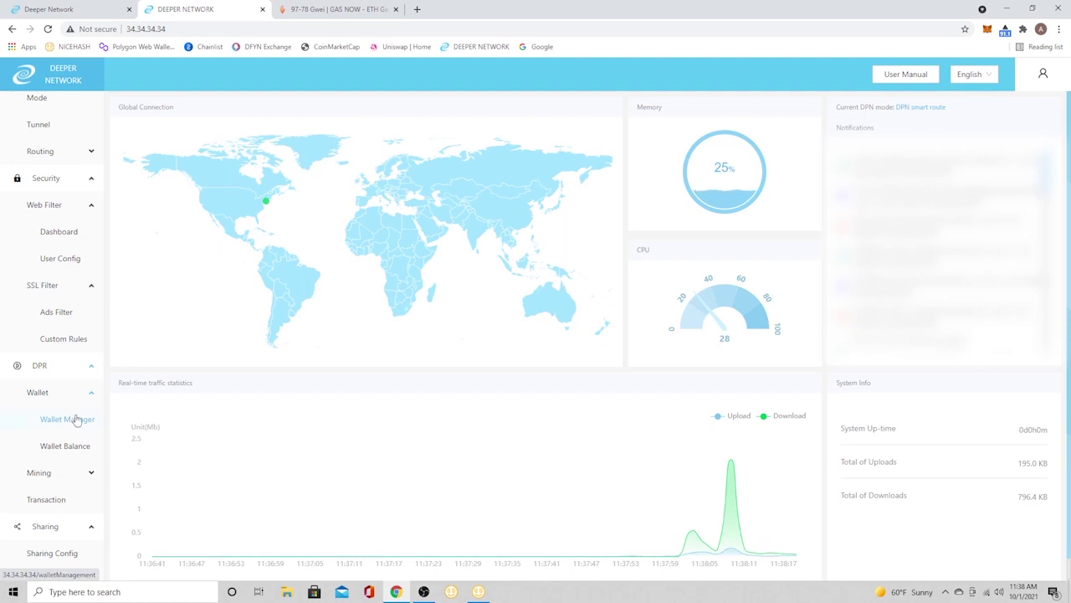
click(75, 418)
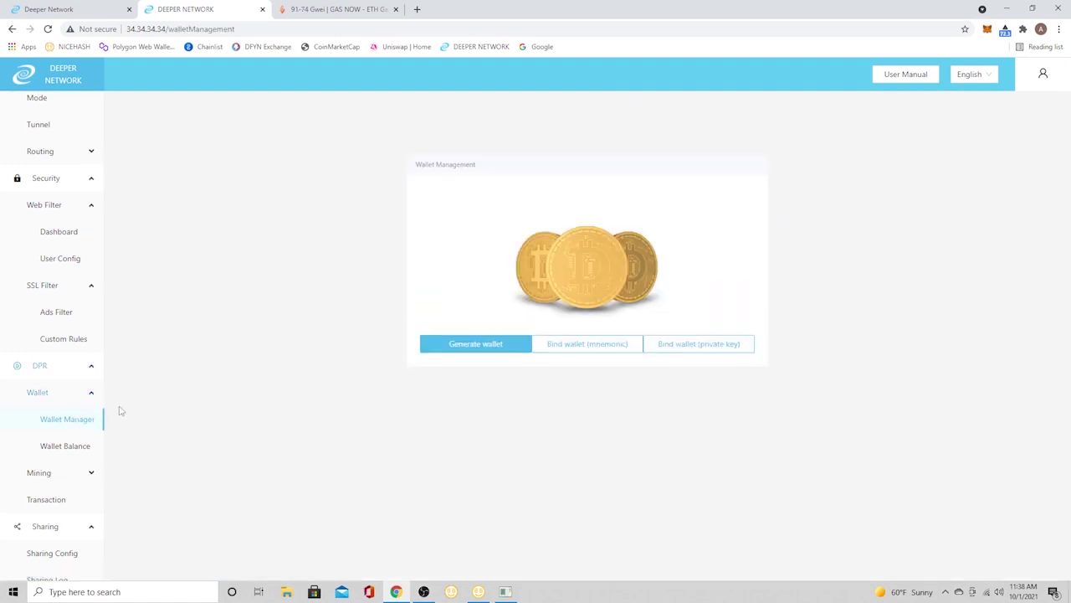
click(77, 450)
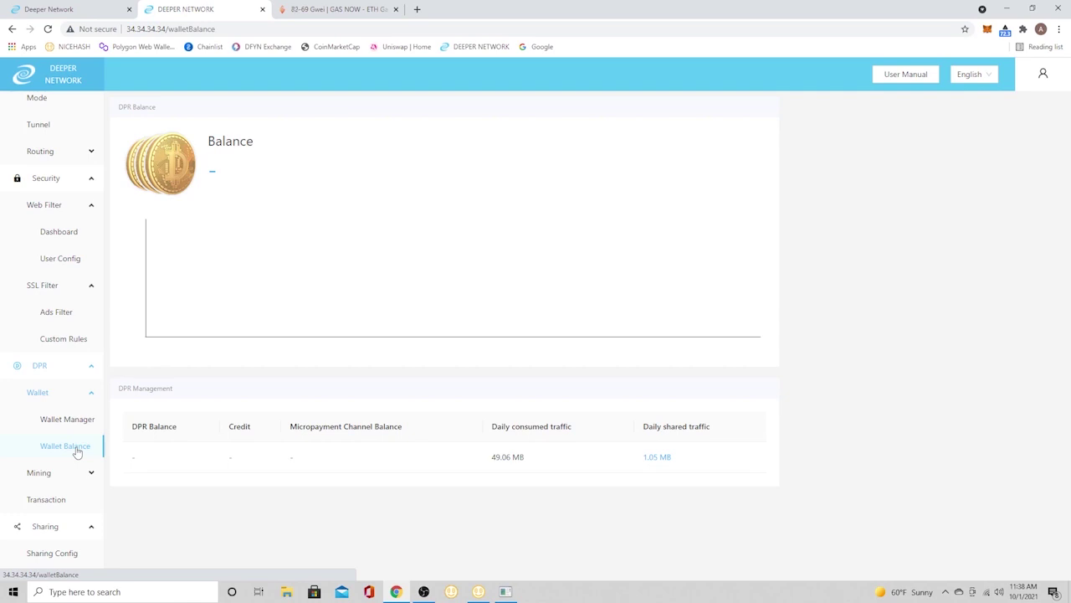
click(67, 422)
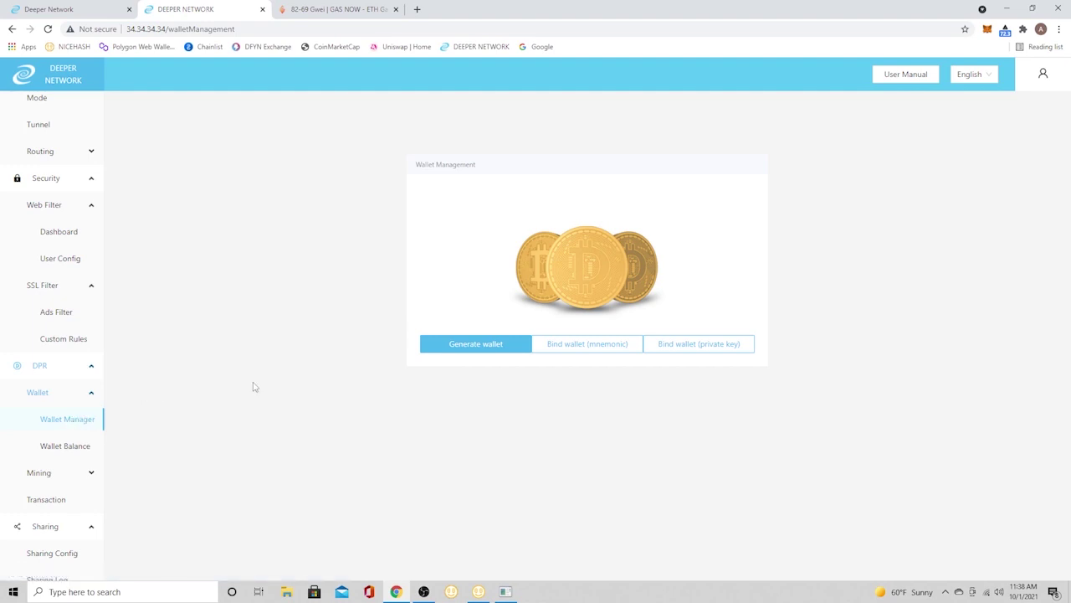
scroll(80, 412, down, 2)
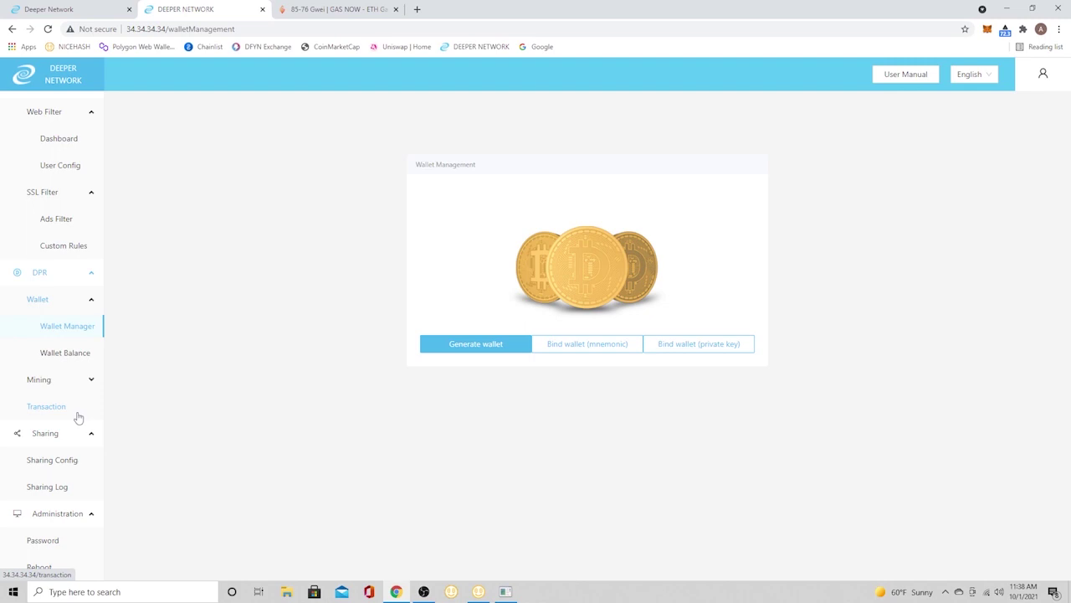
Step: Bind the wallet by pasting its mnemonic and entering a password, then view its 1.998930 balance
click(576, 354)
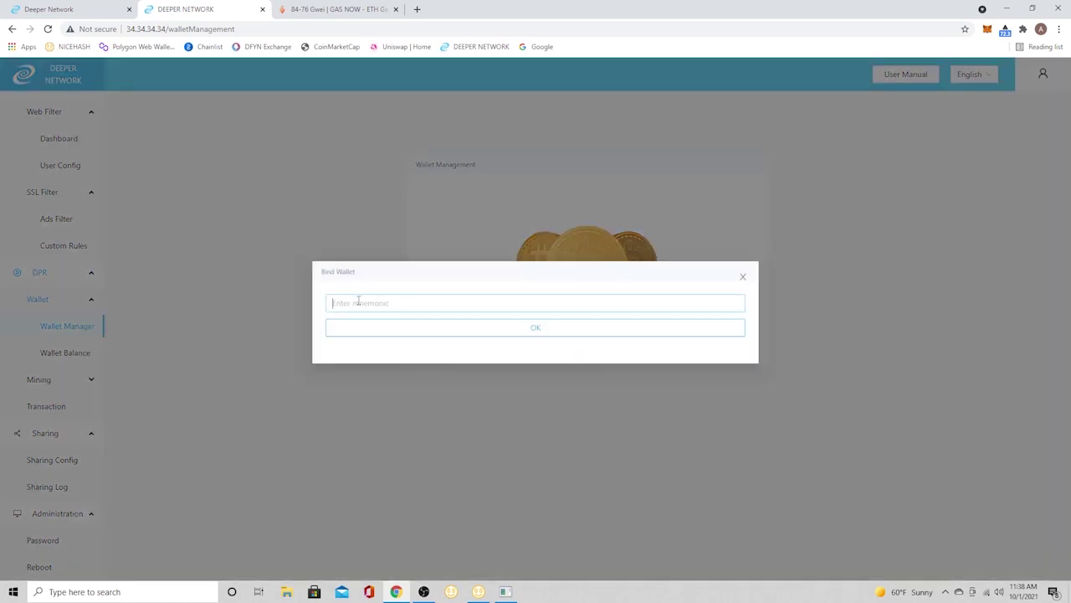
key(ctrl+v)
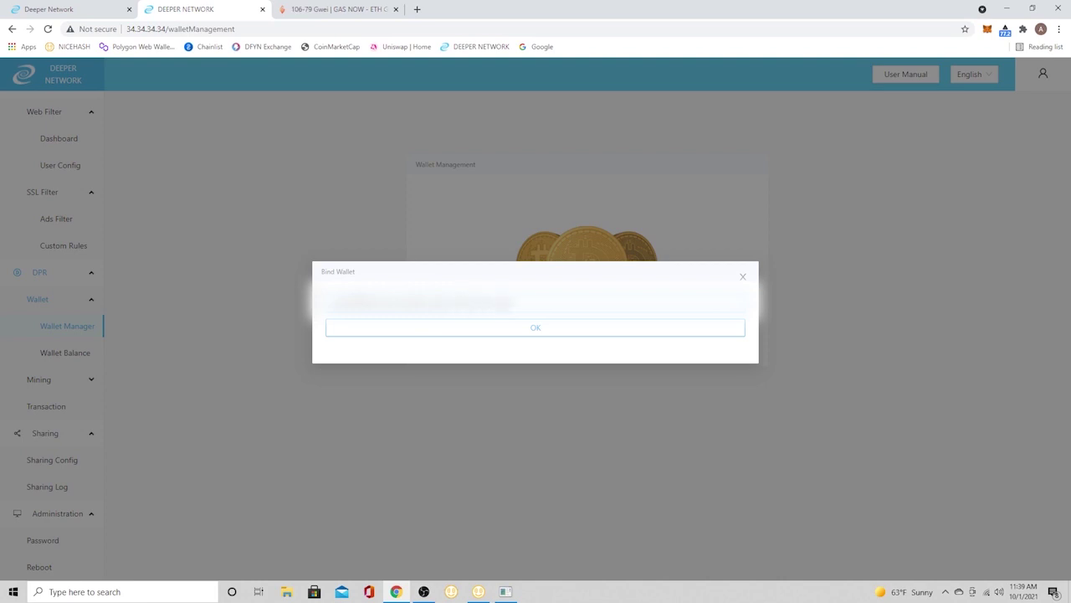
text(0000)
click(560, 332)
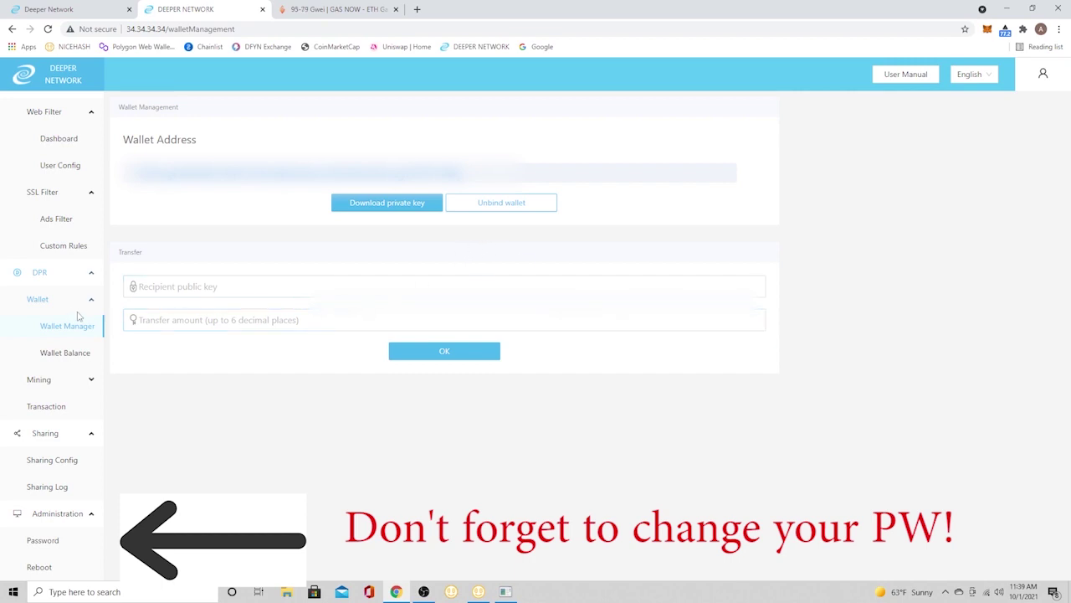
click(63, 354)
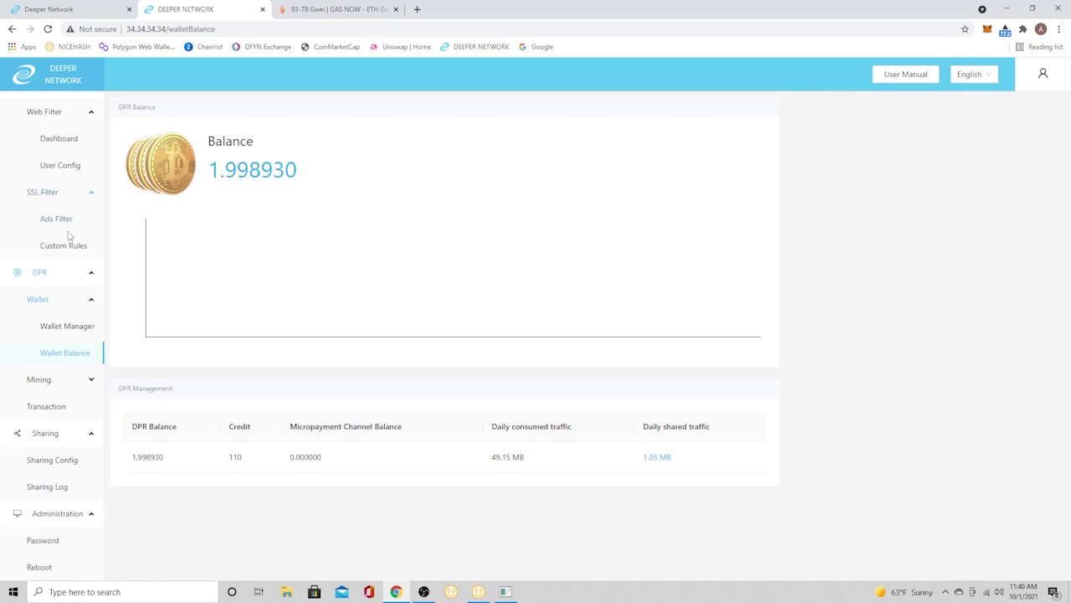
click(50, 303)
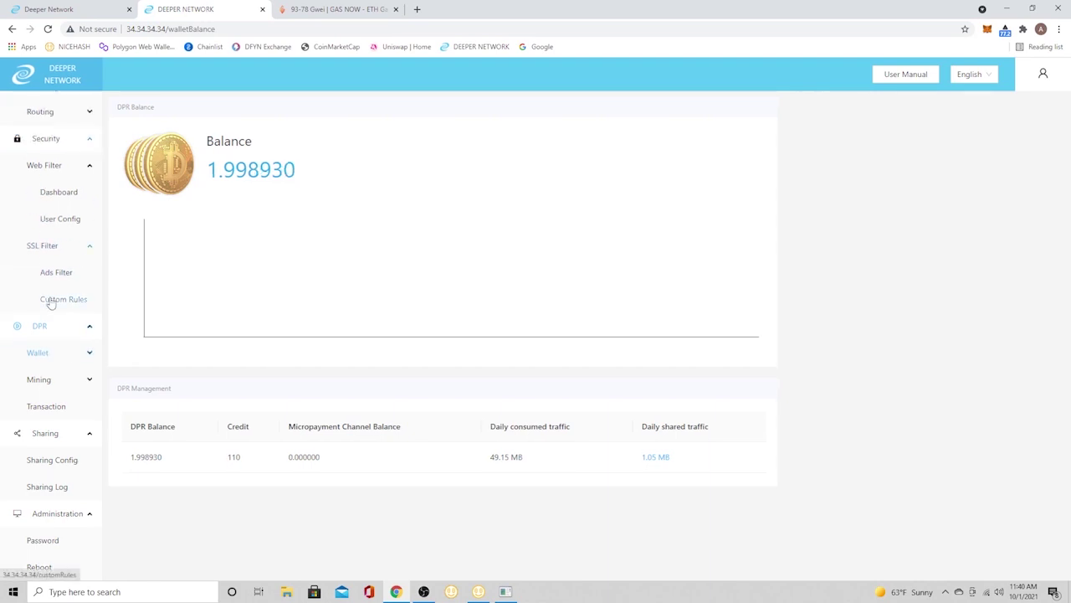